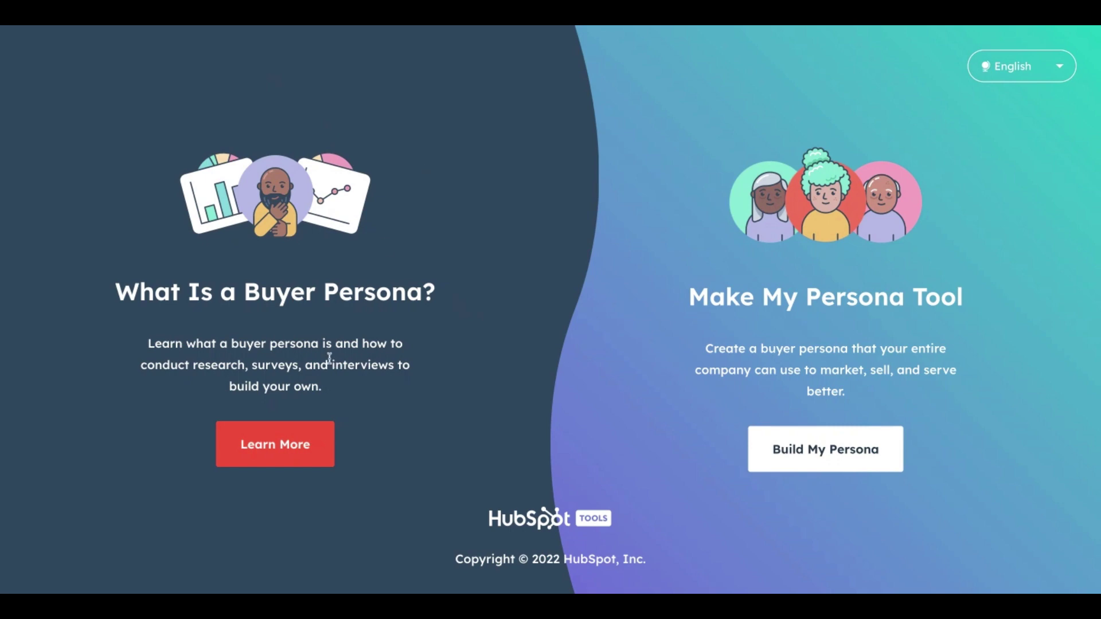
# Read through the introduction on what a buyer persona is, why and how to use one, and how to create one.
pyautogui.click(260, 448)
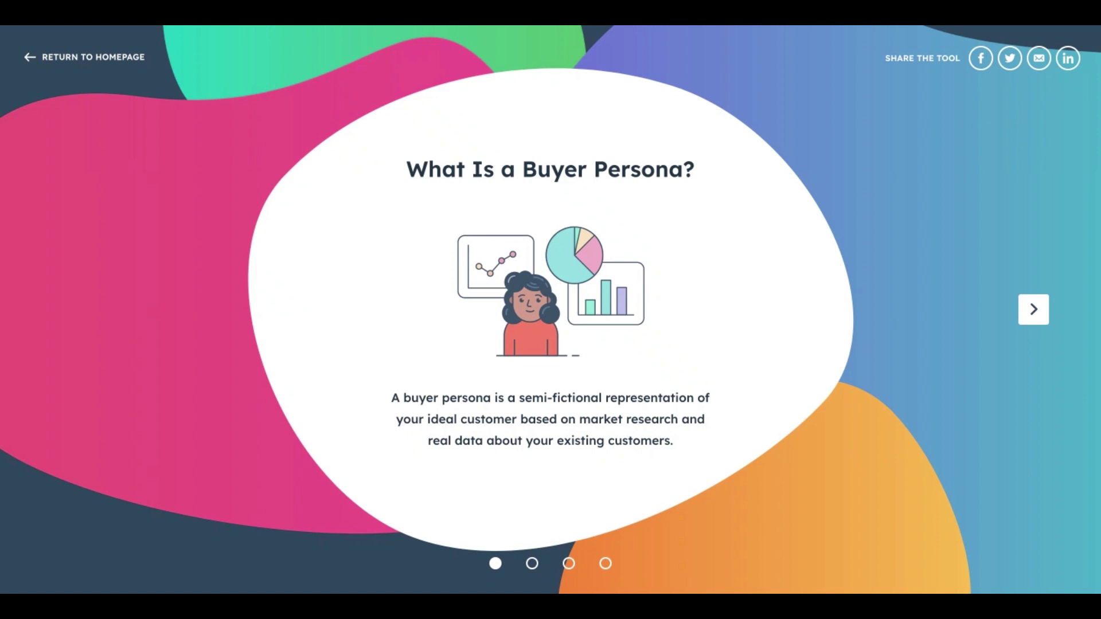
pyautogui.click(1035, 310)
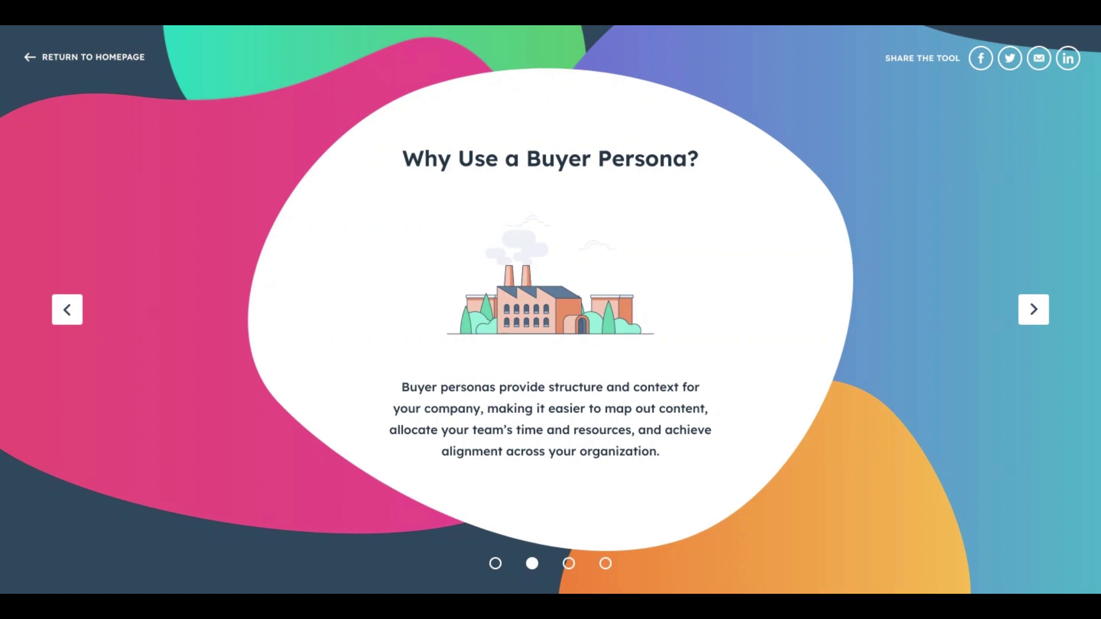
pyautogui.click(1033, 311)
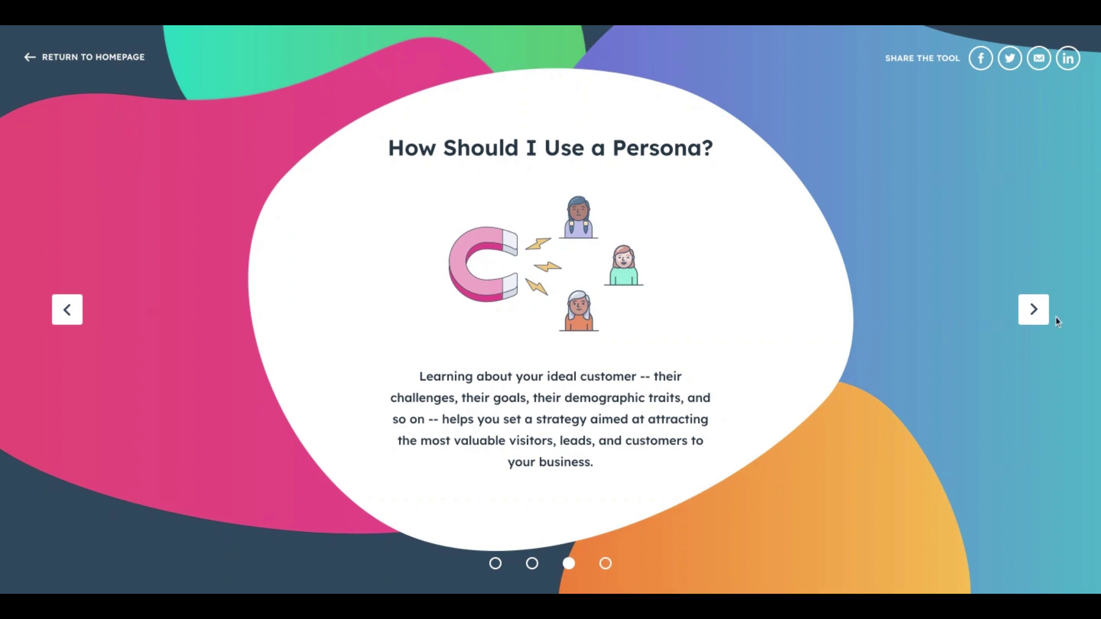
pyautogui.click(1035, 316)
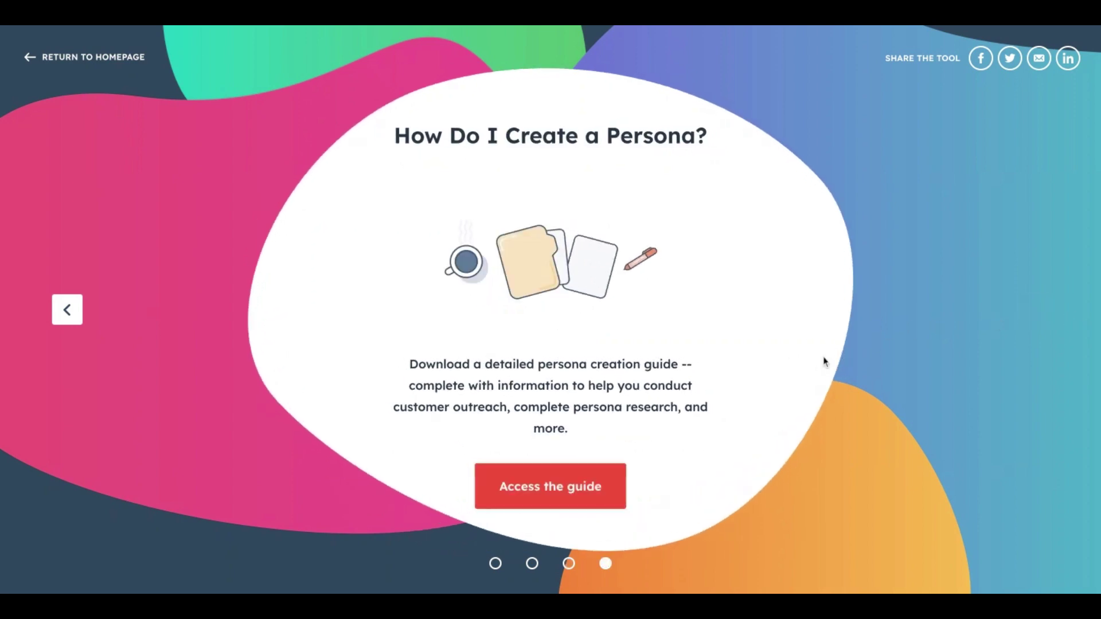
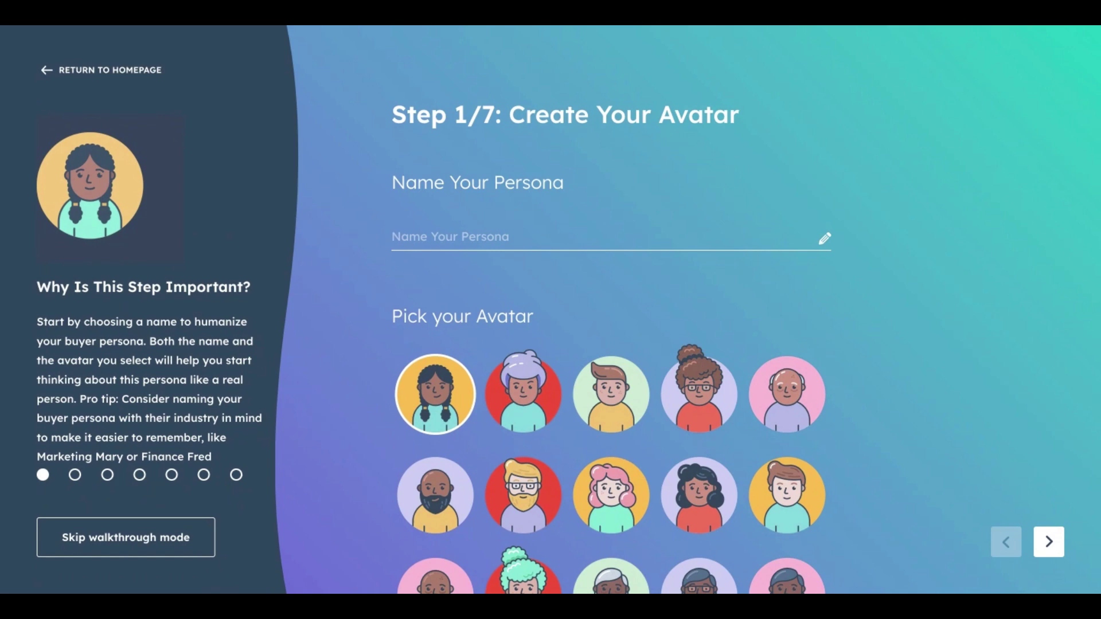
# Enter the persona's name, choose the blond, bearded avatar with glasses, and continue to the demographic traits.
pyautogui.click(402, 237)
pyautogui.write('Arjun')
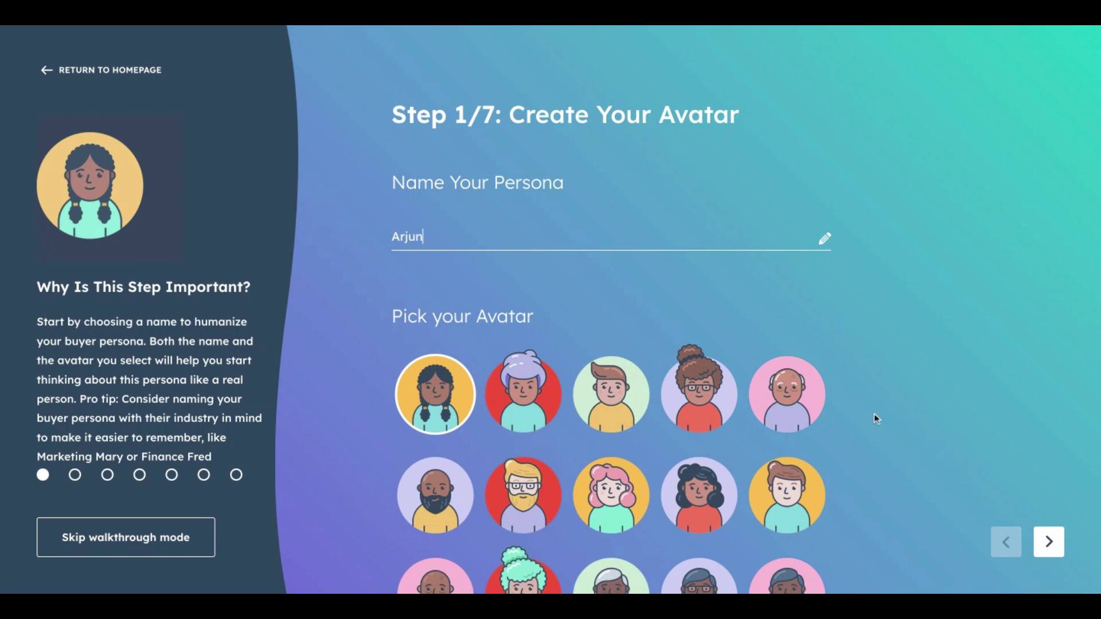
pyautogui.scroll(-2, 874, 414)
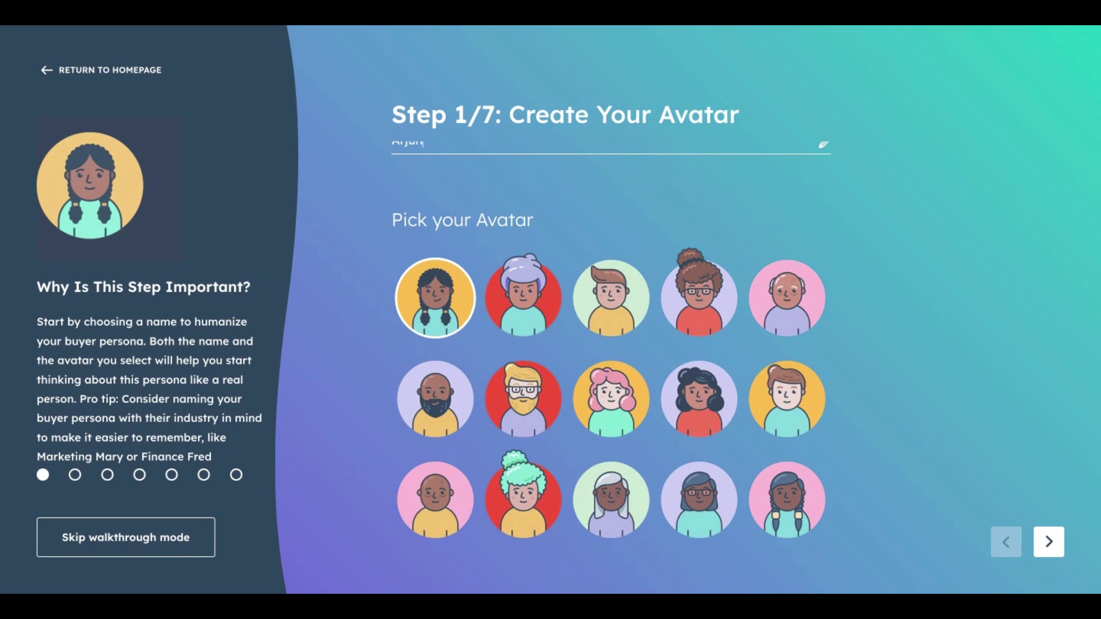
pyautogui.scroll(-1, 619, 417)
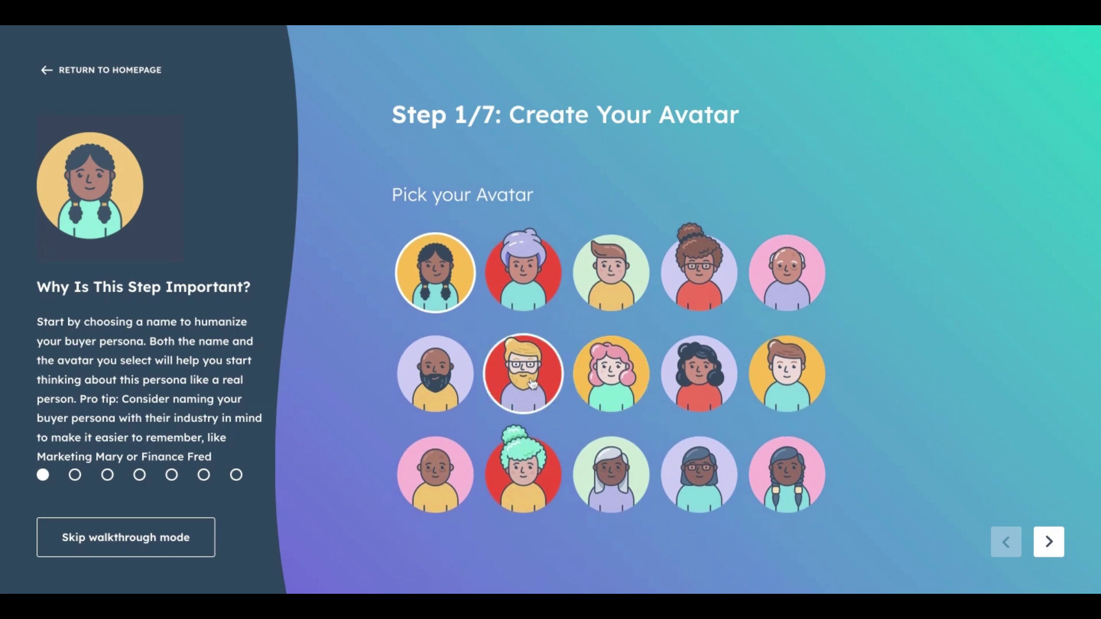
pyautogui.click(533, 384)
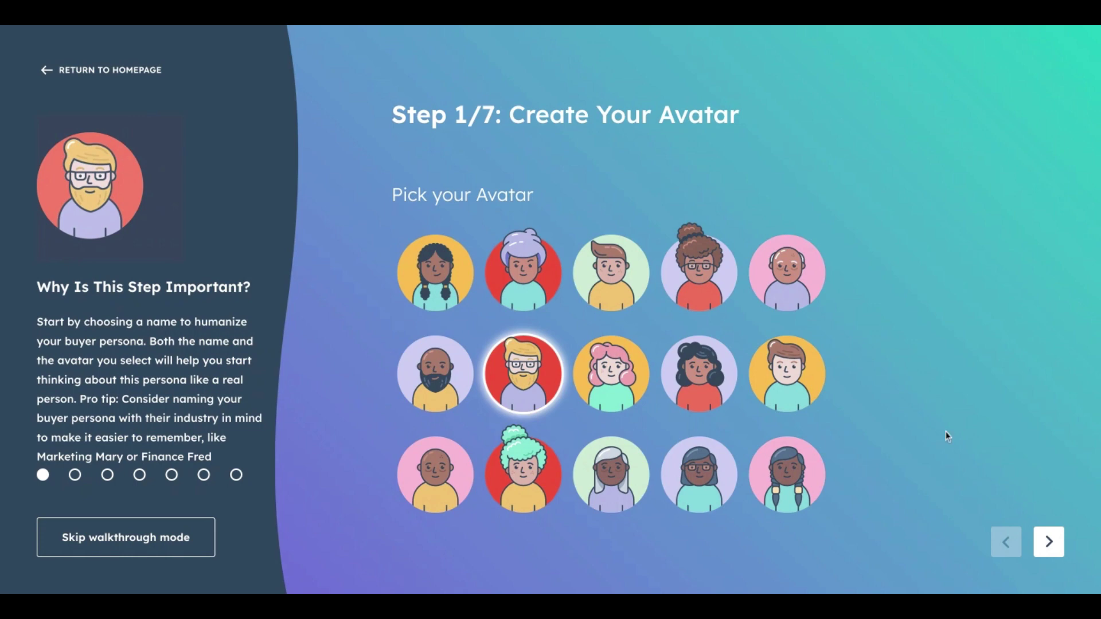
pyautogui.click(1049, 545)
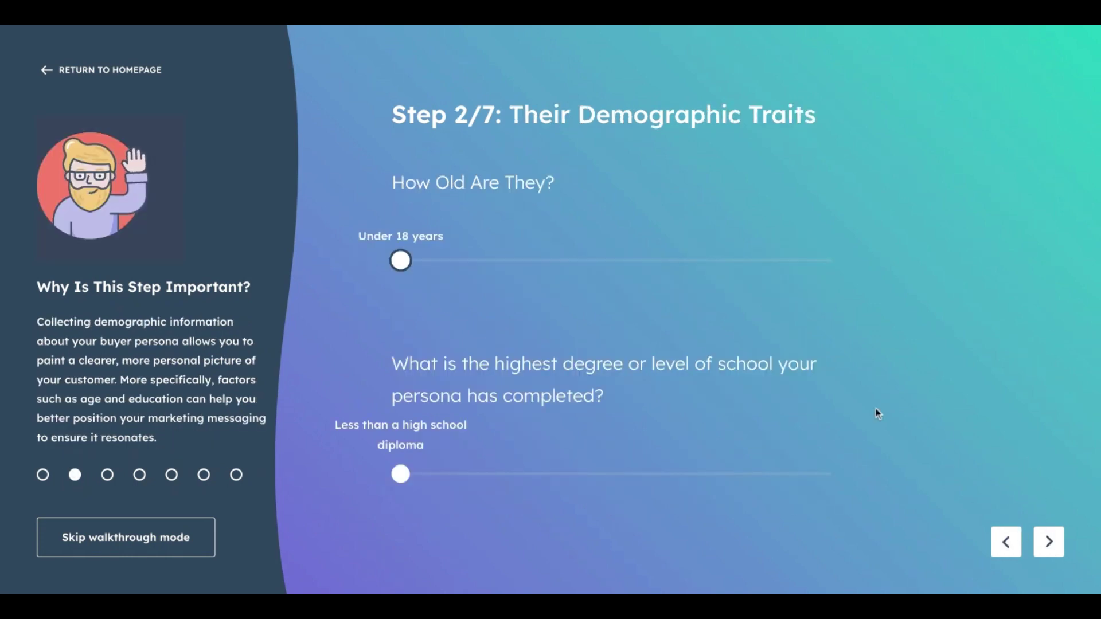
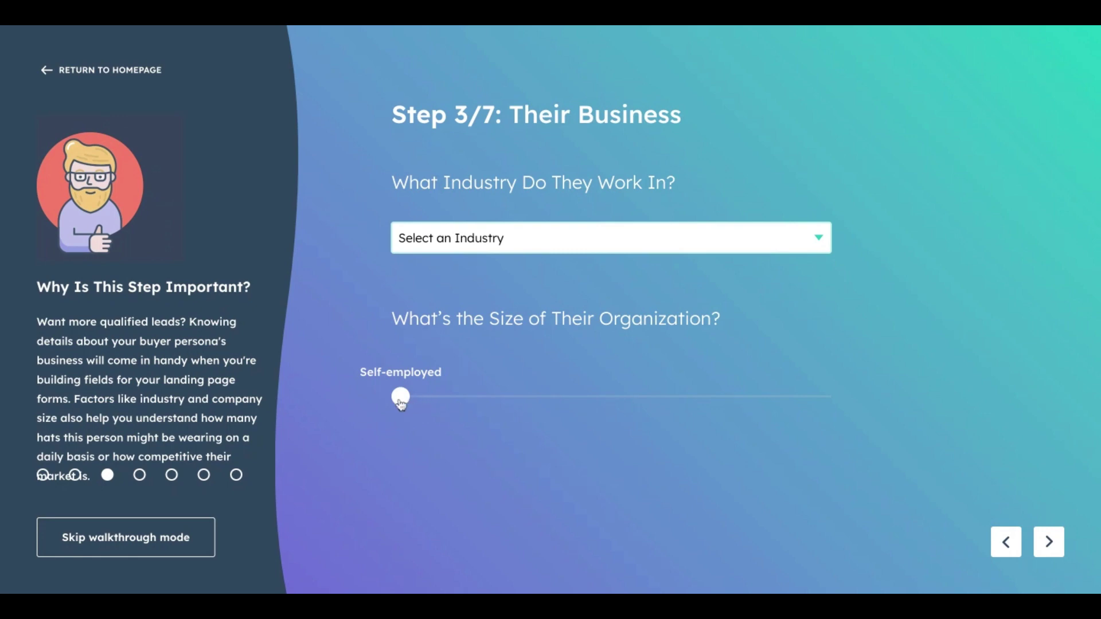
# Set the size of the persona's organization to 201-500 employees and continue to the career questions.
pyautogui.moveTo(400, 401); pyautogui.dragTo(592, 396)
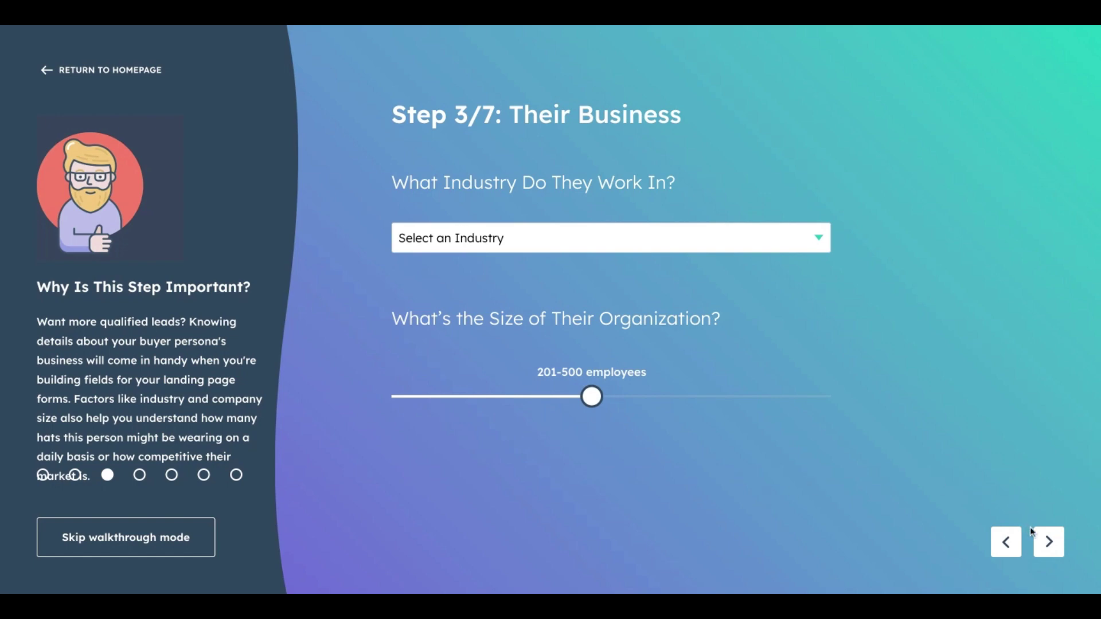
pyautogui.click(1050, 541)
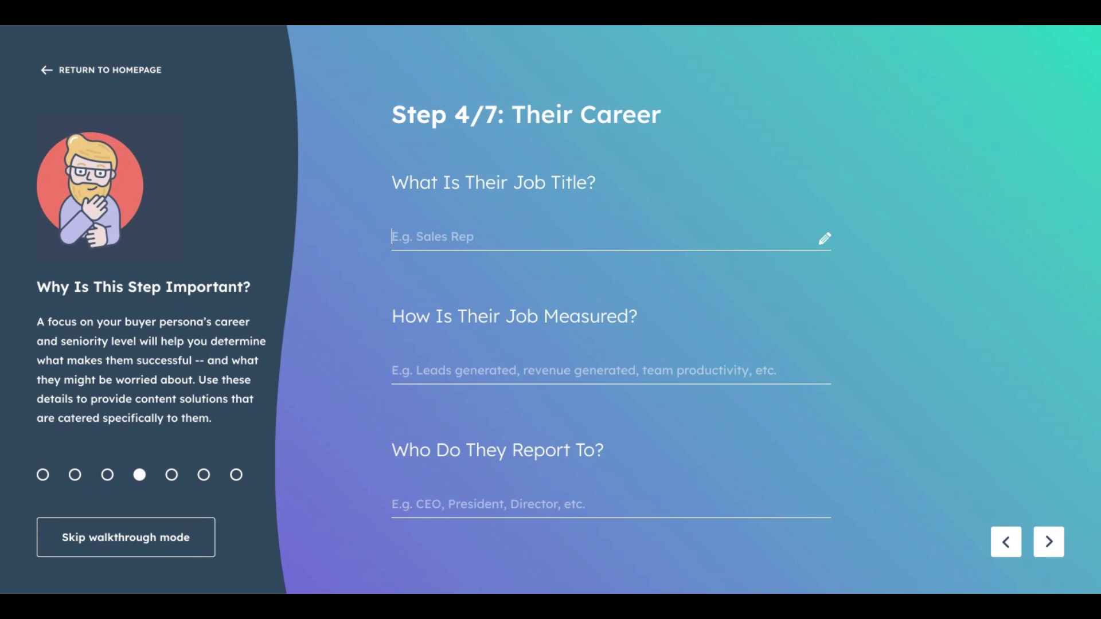
# Fill in the career details with job title Students, job measured by CGPA and reporting to Professor, and continue to the job characteristics.
pyautogui.write('Students')
pyautogui.click(718, 376)
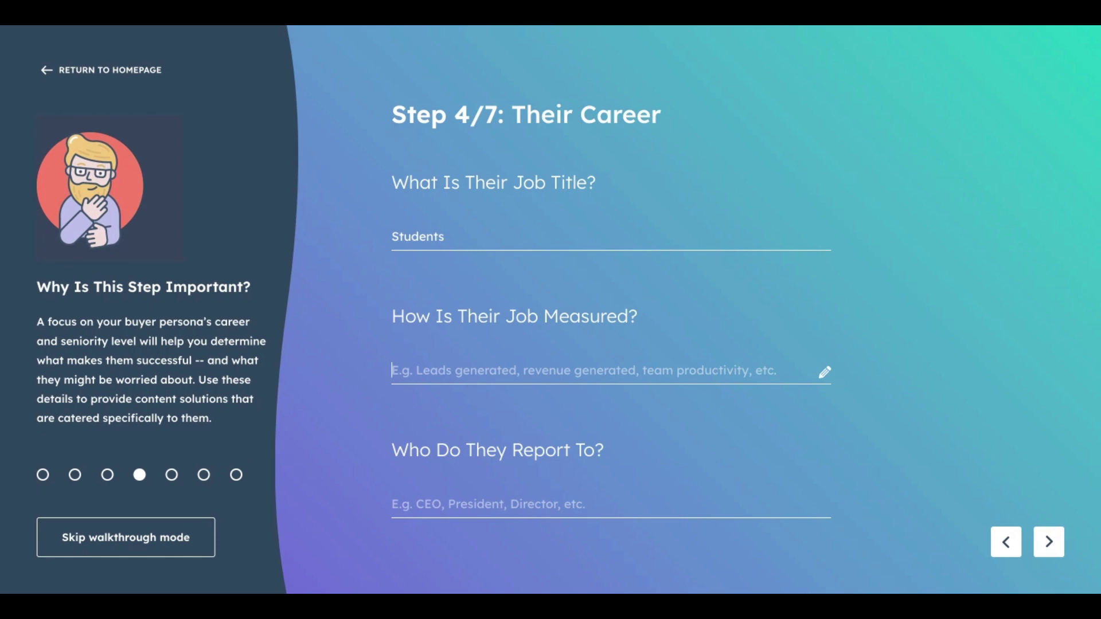
pyautogui.write('CGPA')
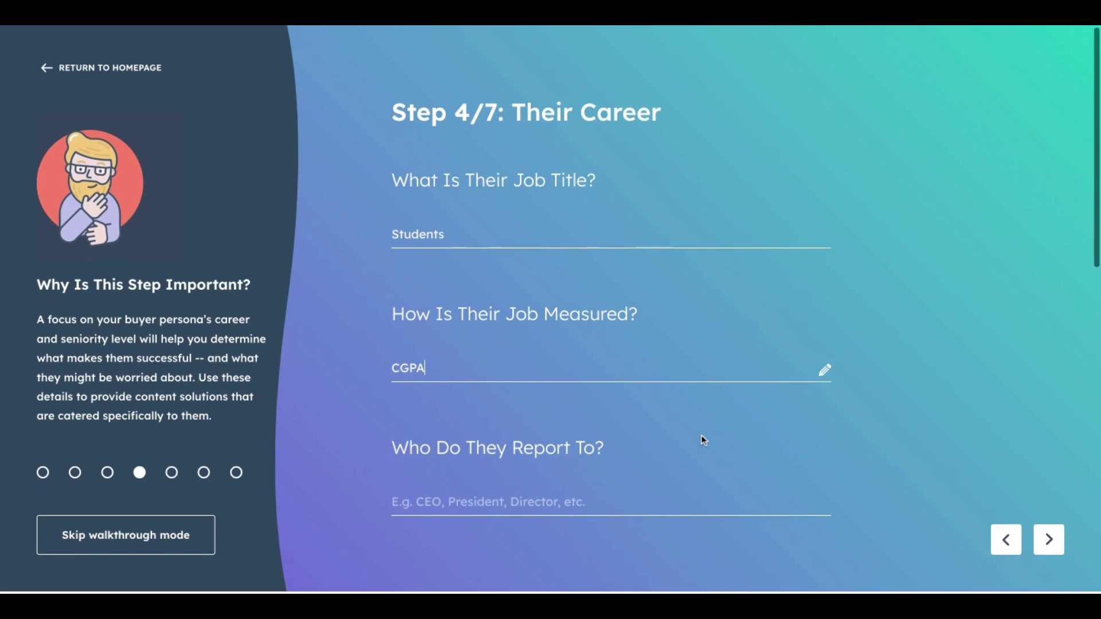
pyautogui.scroll(-1, 701, 435)
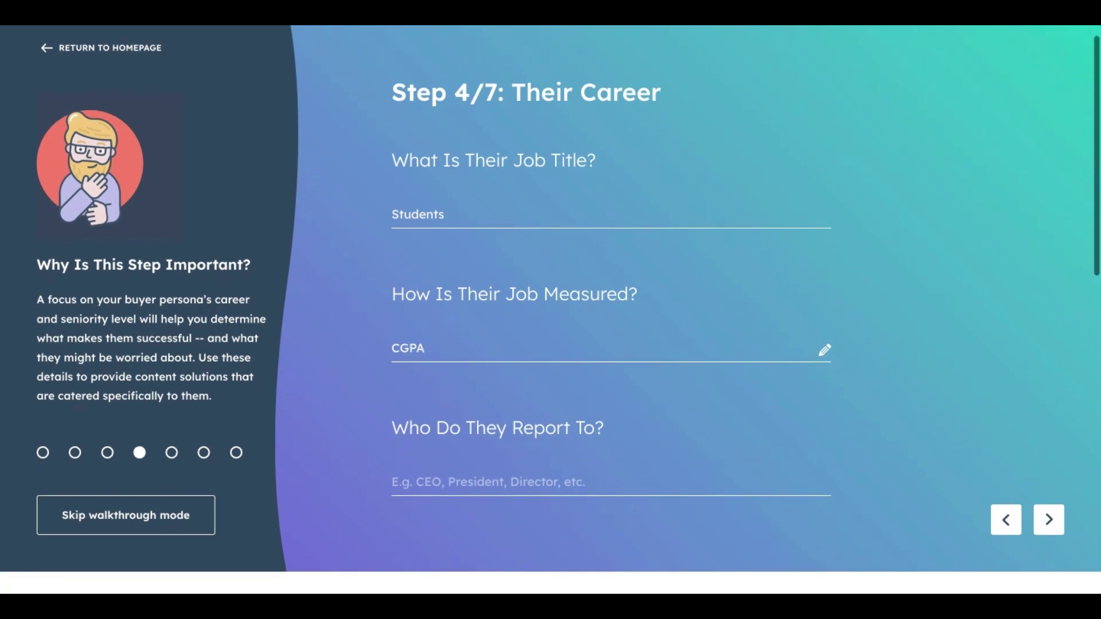
pyautogui.click(578, 485)
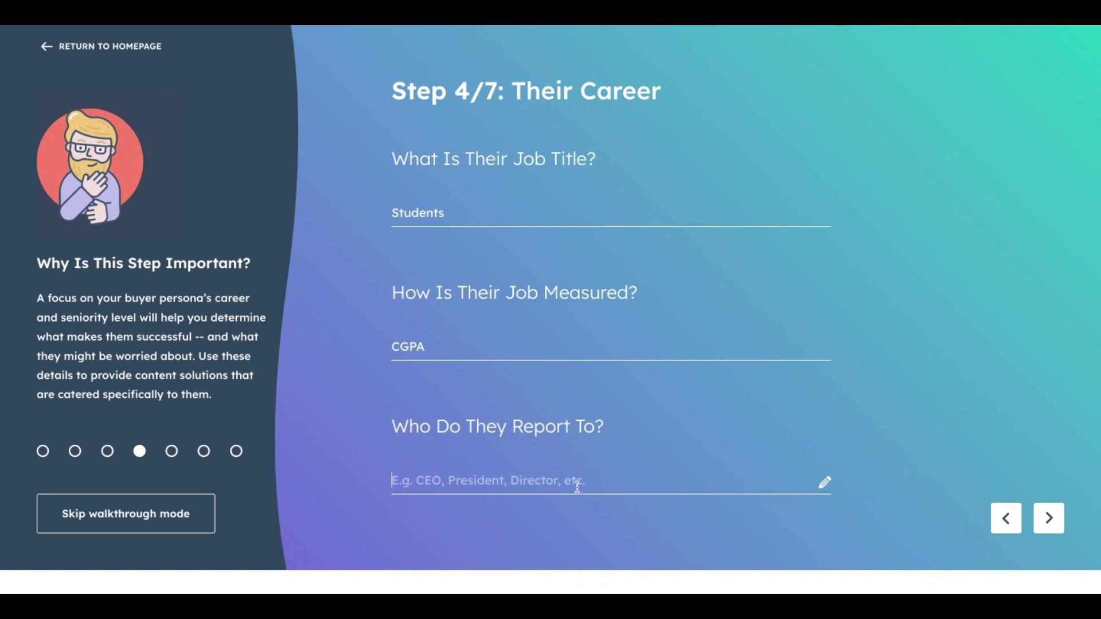
pyautogui.write('Prof')
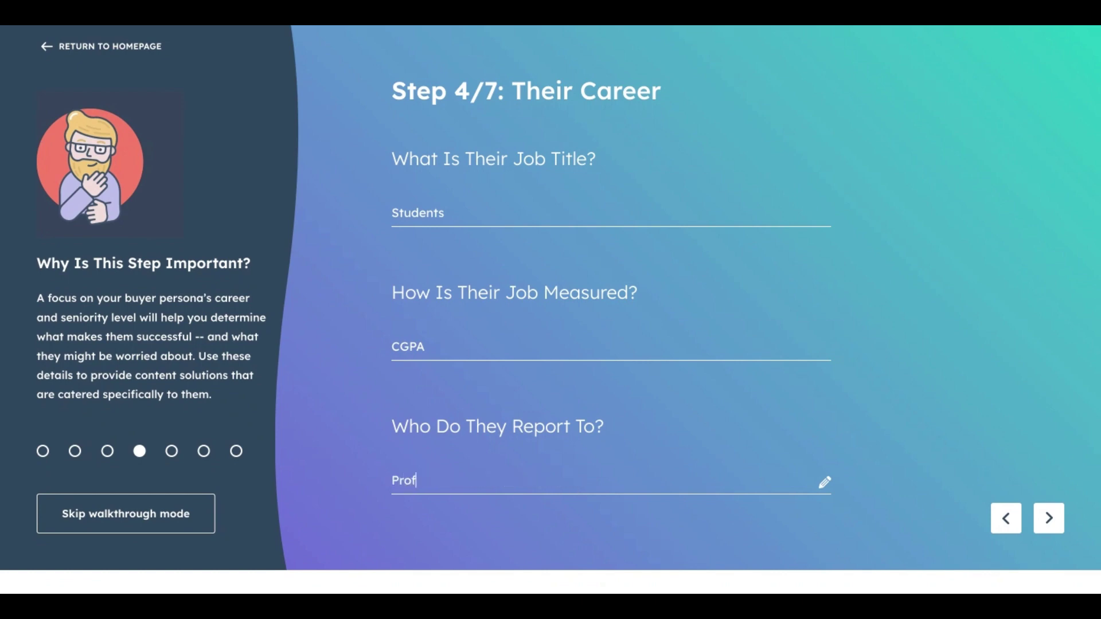
pyautogui.write('essor')
pyautogui.click(1049, 518)
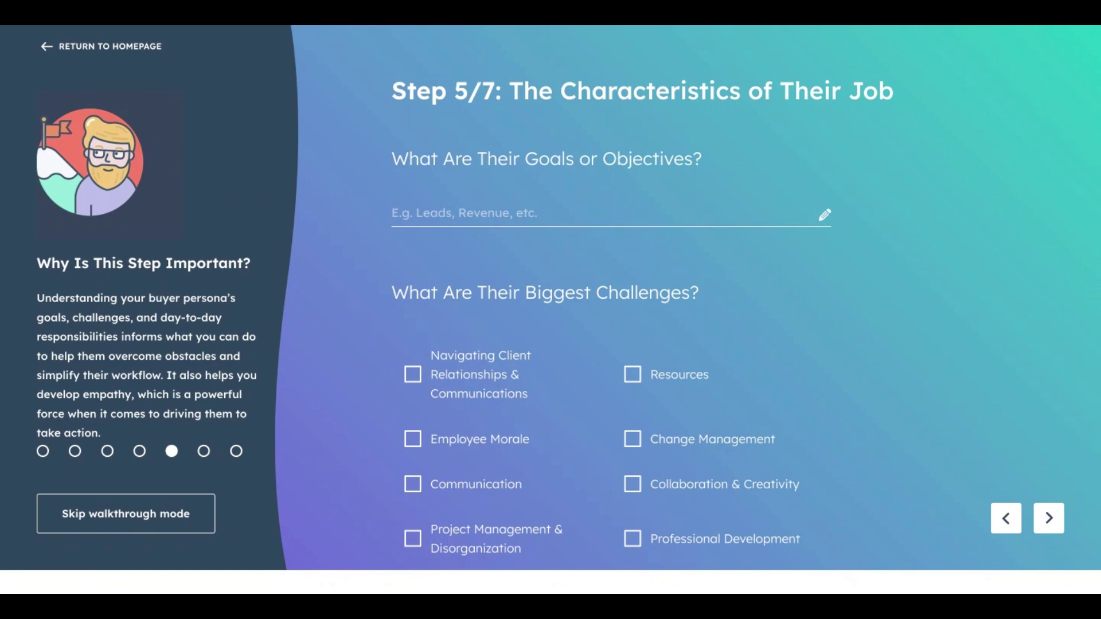
# Enter "Assignments, Exams, Projects, Capstone" as the persona's goals or objectives.
pyautogui.write('Assign')
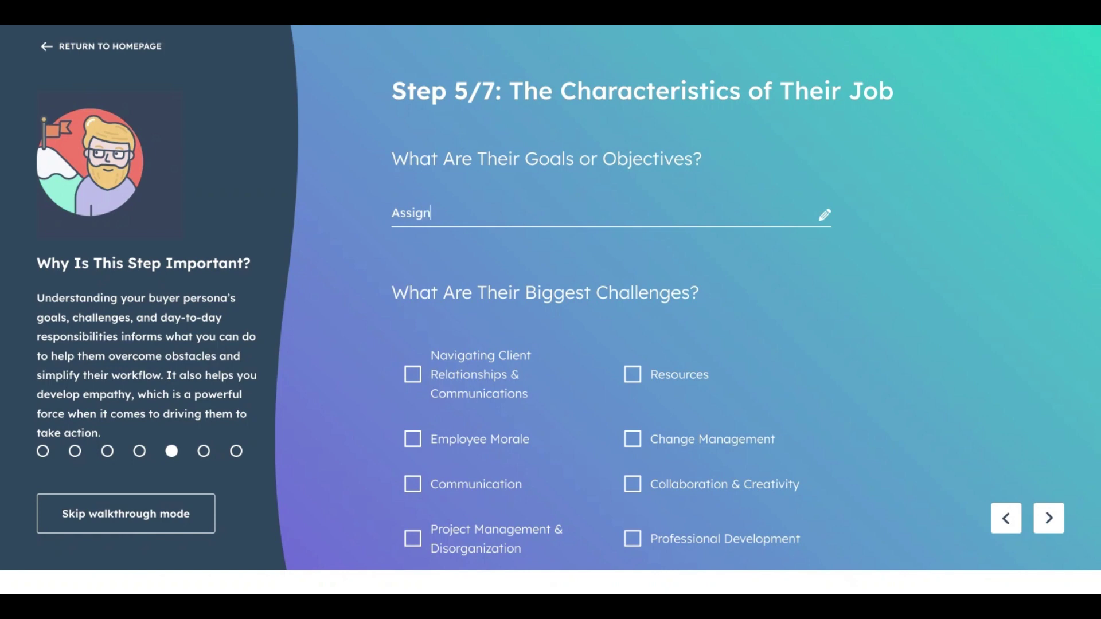
pyautogui.write('ments, Exams, Projects')
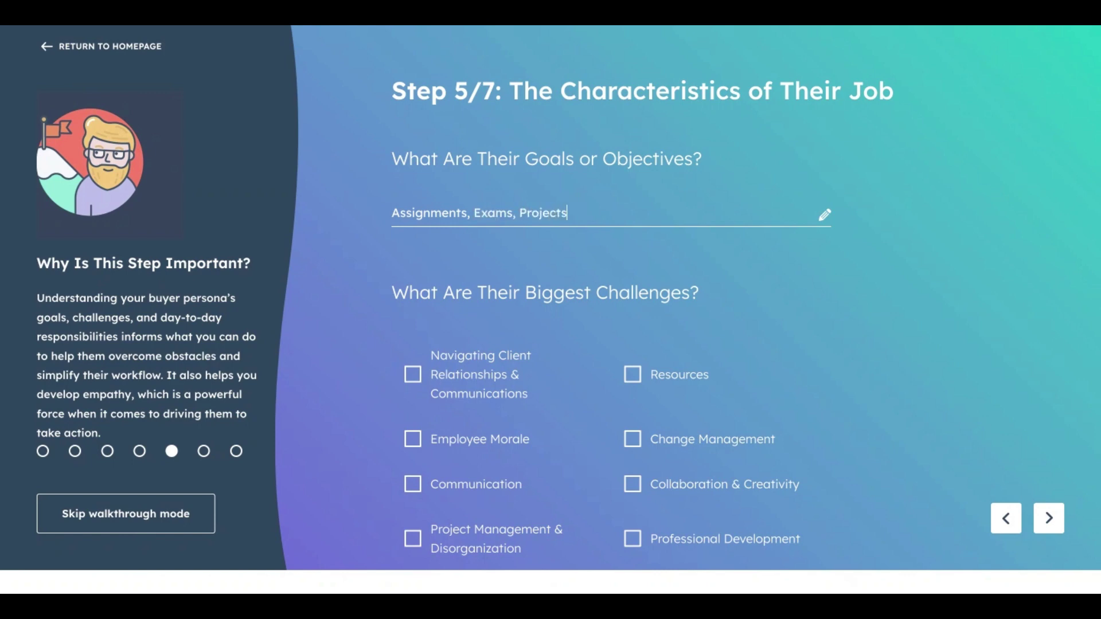
pyautogui.write(', Capstone')
# Mark Communication, Problem Solving & Decision Making, Resources, Collaboration & Creativity, and Professional Development as the persona's biggest challenges.
pyautogui.scroll(-1, 686, 288)
pyautogui.scroll(-1, 686, 288)
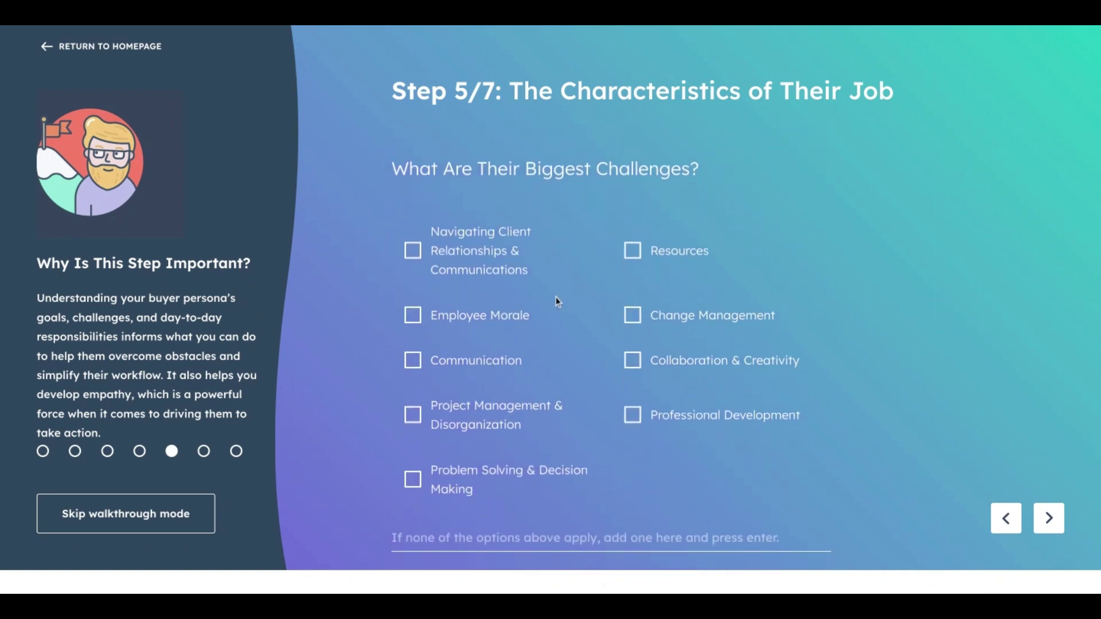
pyautogui.scroll(-1, 557, 302)
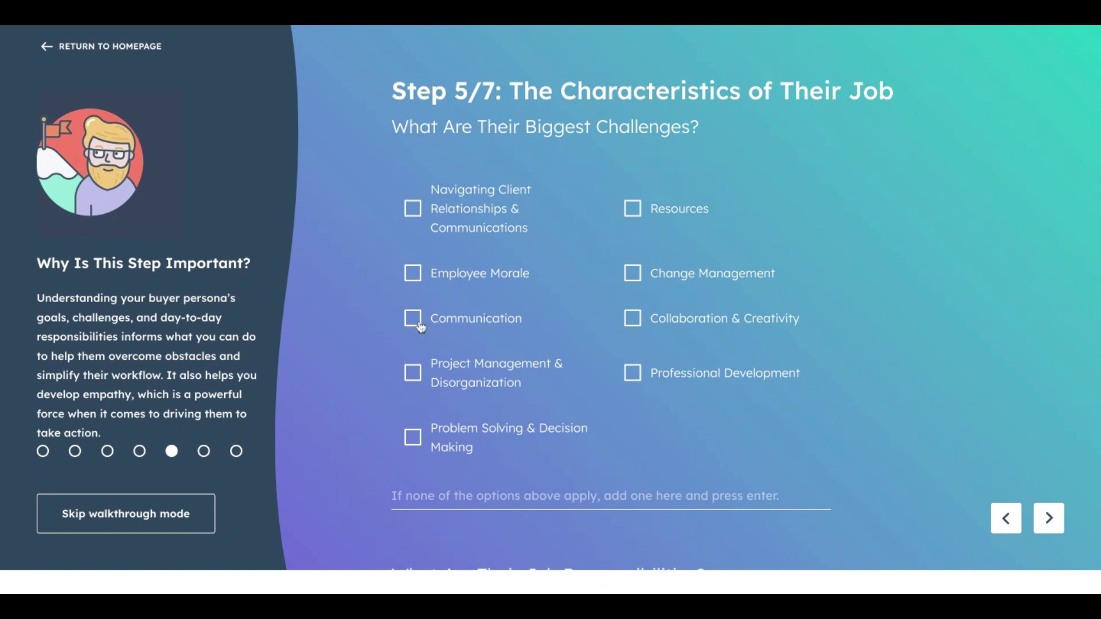
pyautogui.click(419, 324)
pyautogui.click(413, 445)
pyautogui.click(634, 214)
pyautogui.click(637, 325)
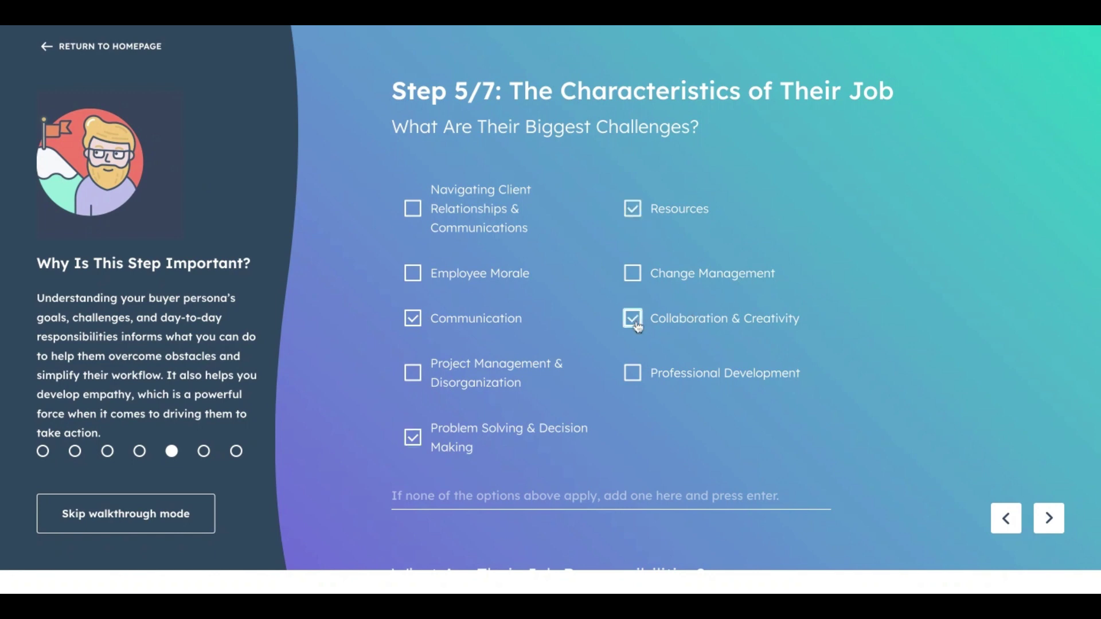
pyautogui.click(635, 375)
# Enter "Preparation, Academic Projects, Dissertation" as the job responsibilities and continue to the questions on how they work.
pyautogui.scroll(-3, 708, 445)
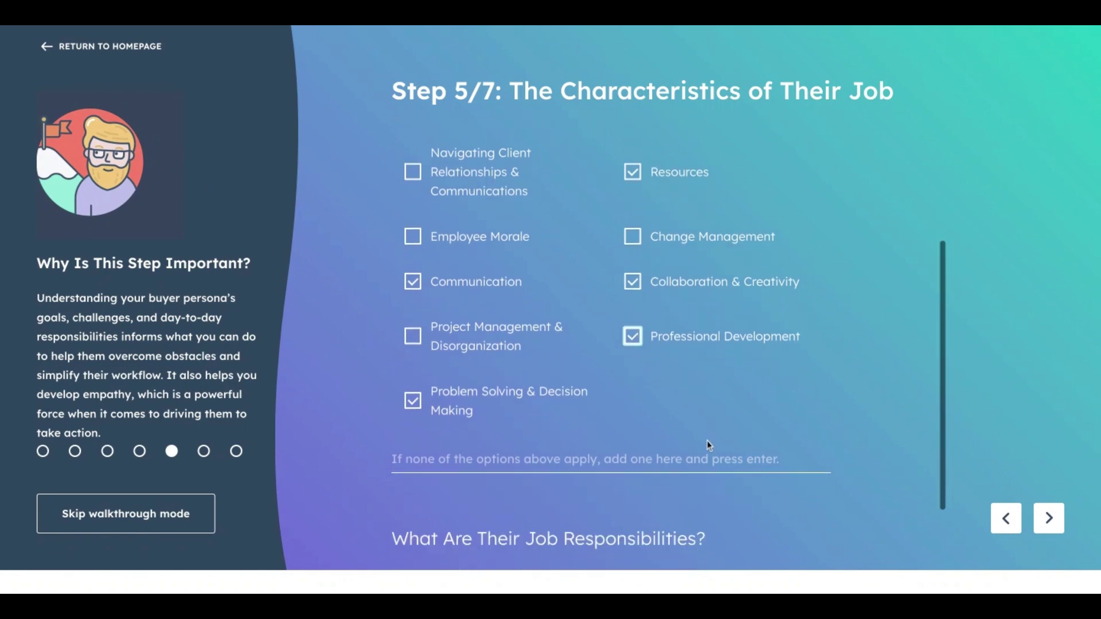
pyautogui.scroll(-1, 710, 447)
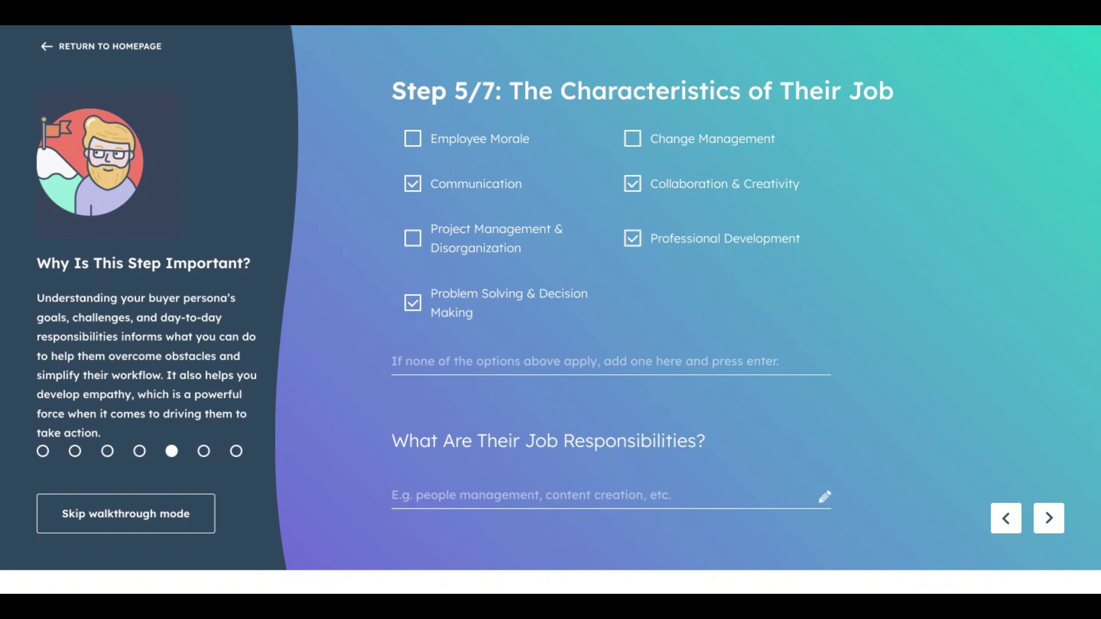
pyautogui.write('Pre')
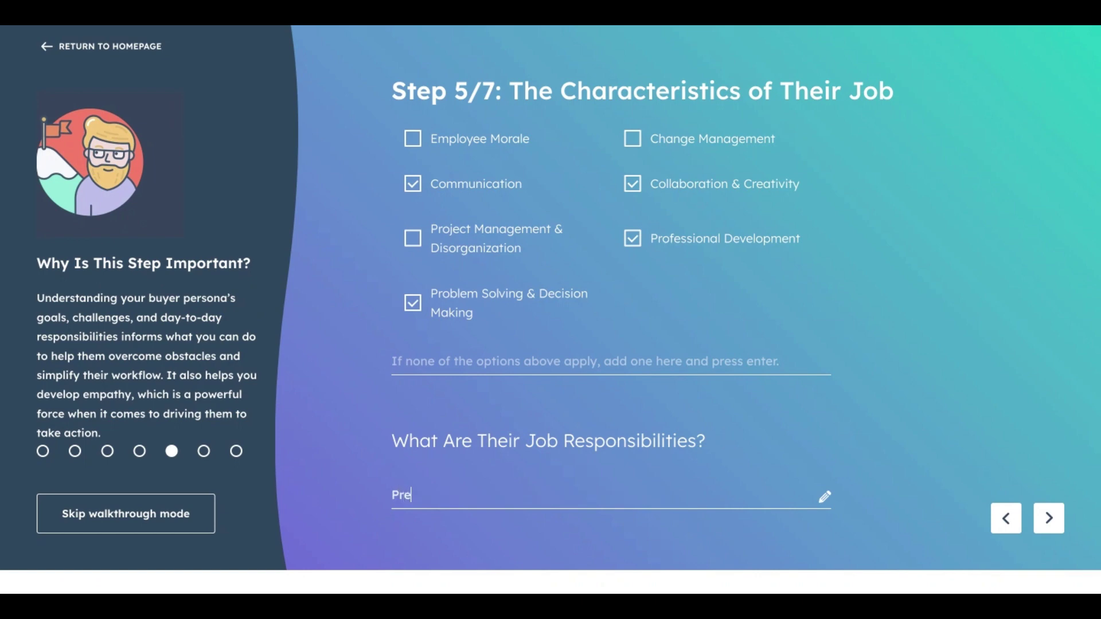
pyautogui.write('paration, Academic ')
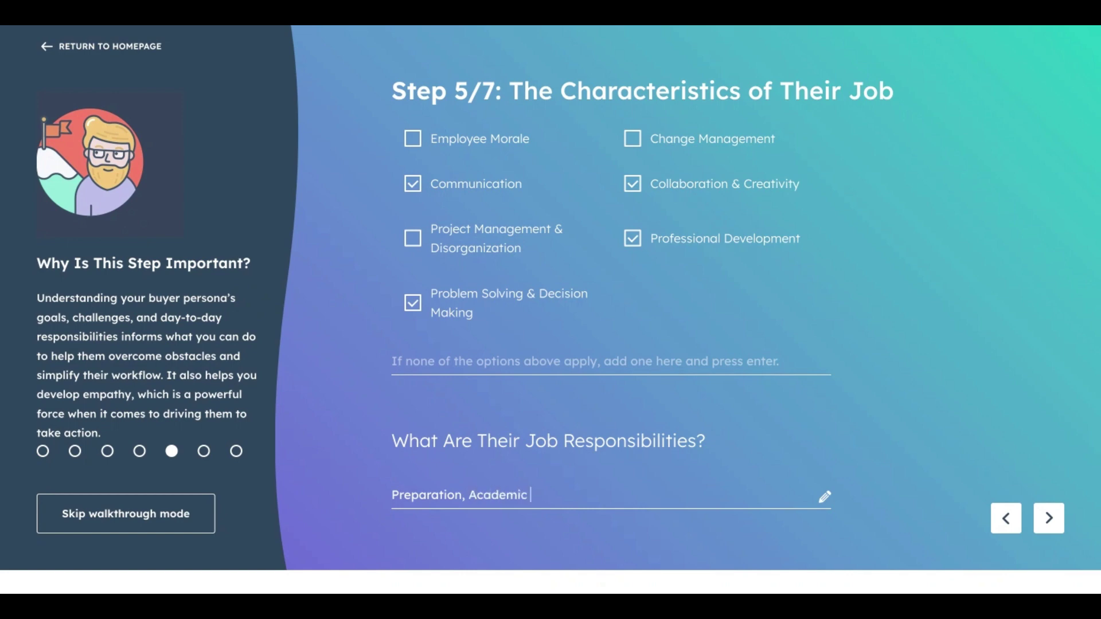
pyautogui.write('Projects, Dissertation')
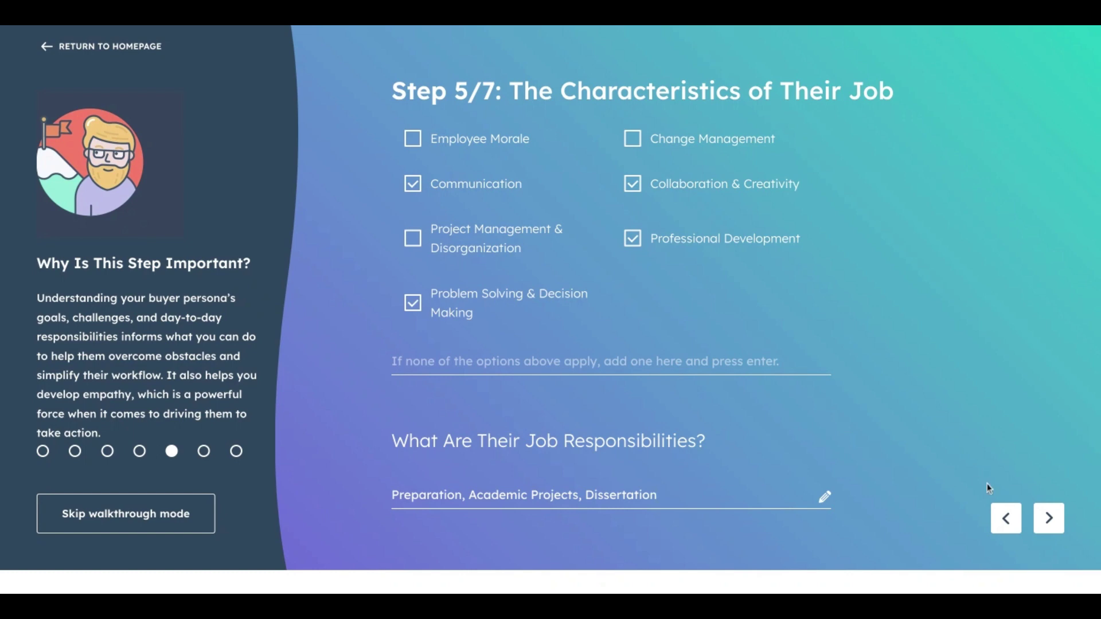
pyautogui.click(1055, 521)
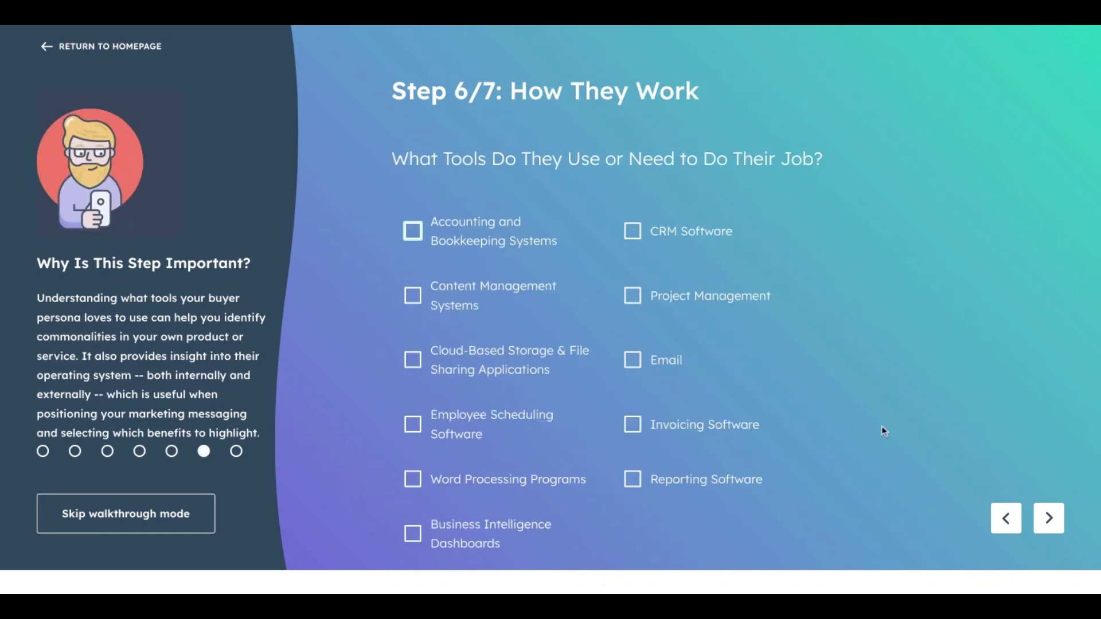
# Mark Word Processing Programs and Email as the tools the persona uses or needs for their job.
pyautogui.scroll(-1, 833, 395)
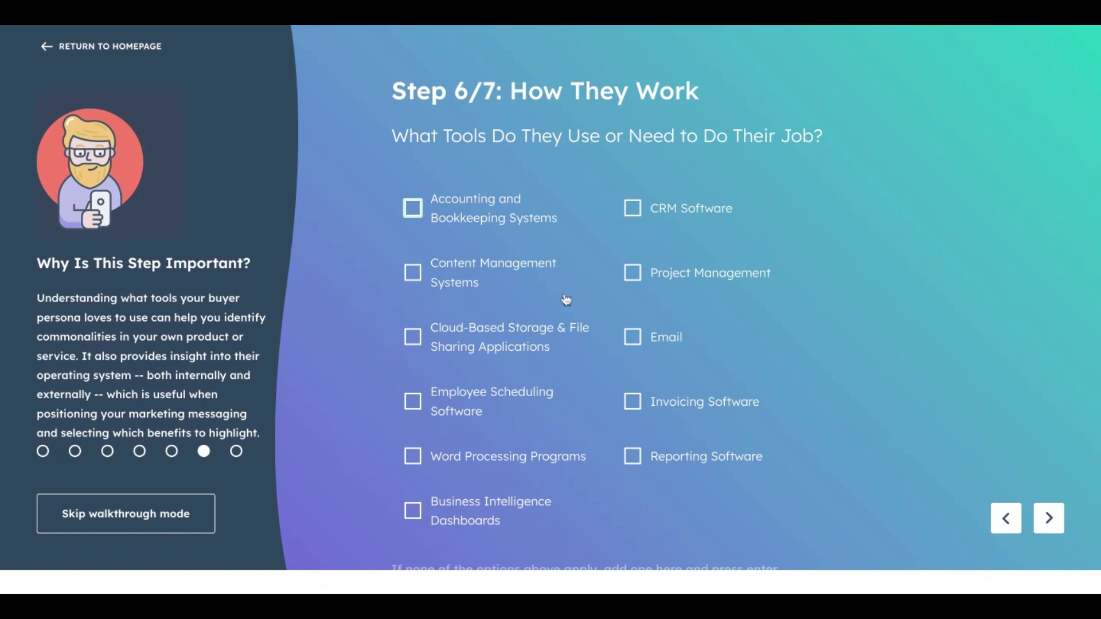
pyautogui.scroll(-2, 565, 298)
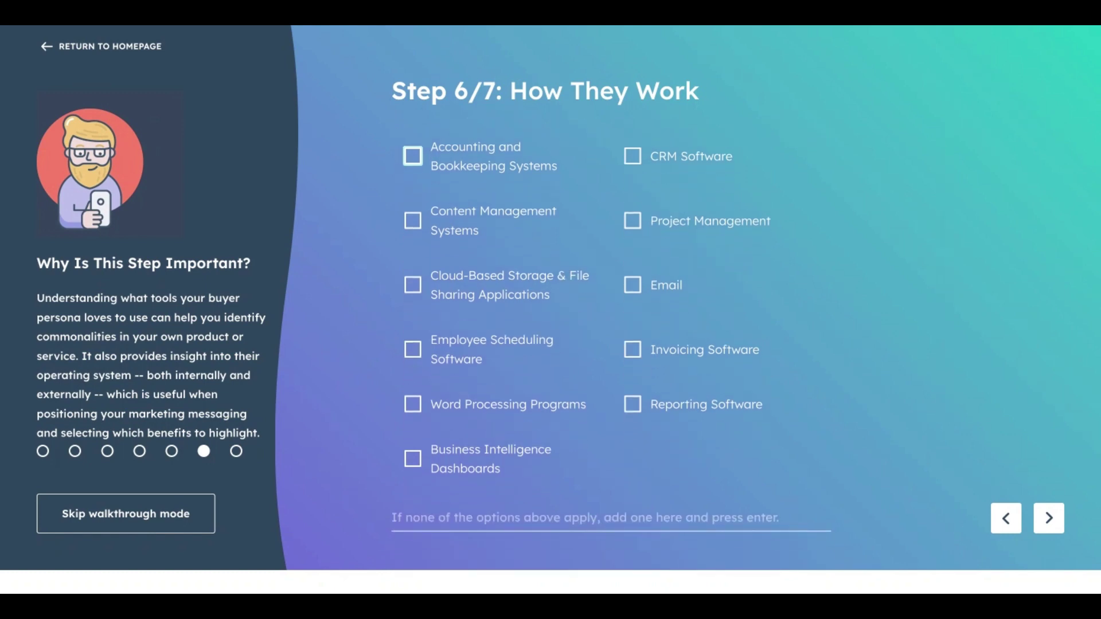
pyautogui.click(413, 406)
pyautogui.scroll(2, 568, 447)
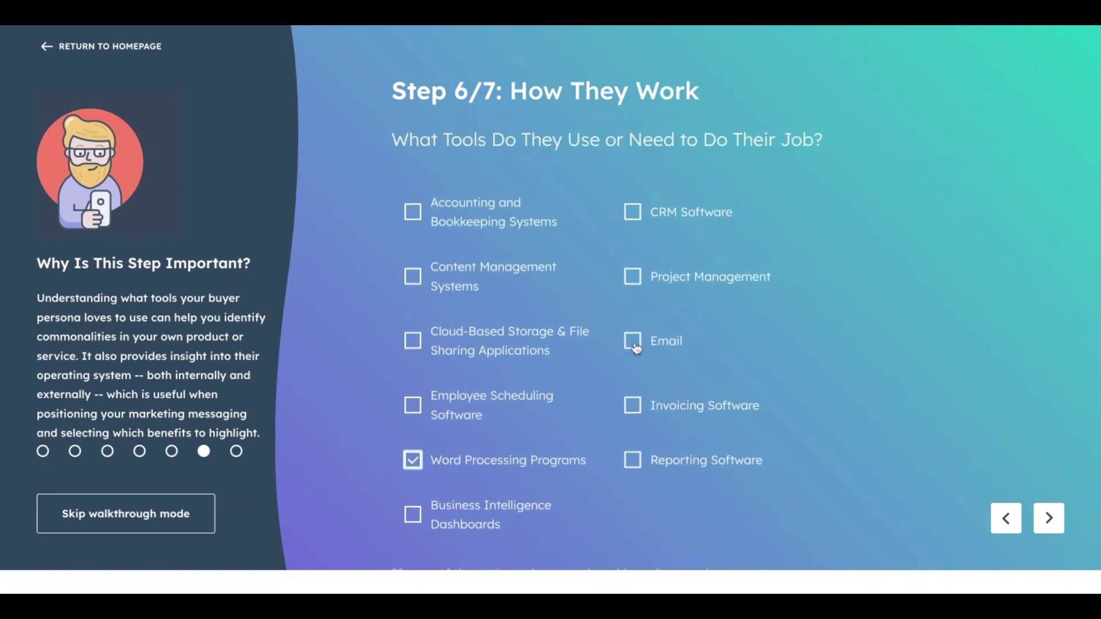
pyautogui.click(632, 347)
# Choose Phone as a preferred way for the persona to communicate with vendors and other businesses.
pyautogui.scroll(-4, 740, 380)
pyautogui.scroll(-8, 741, 382)
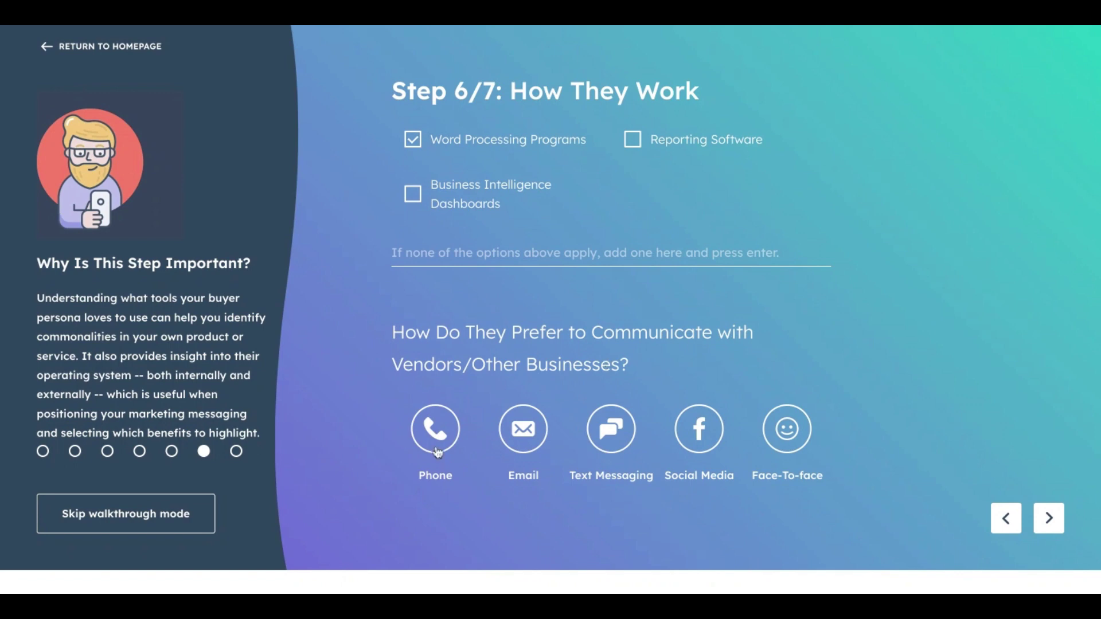
pyautogui.click(436, 430)
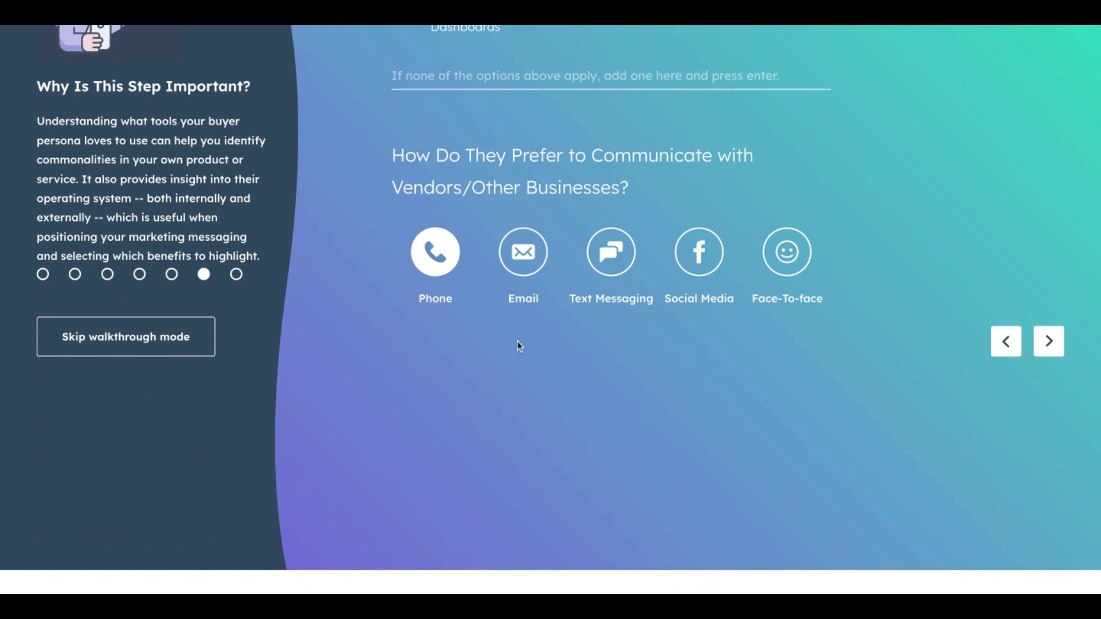
# Add Email, Text Messaging, Social Media and Face-To-face as preferred communication methods and continue to the consumption habits questions.
pyautogui.click(525, 263)
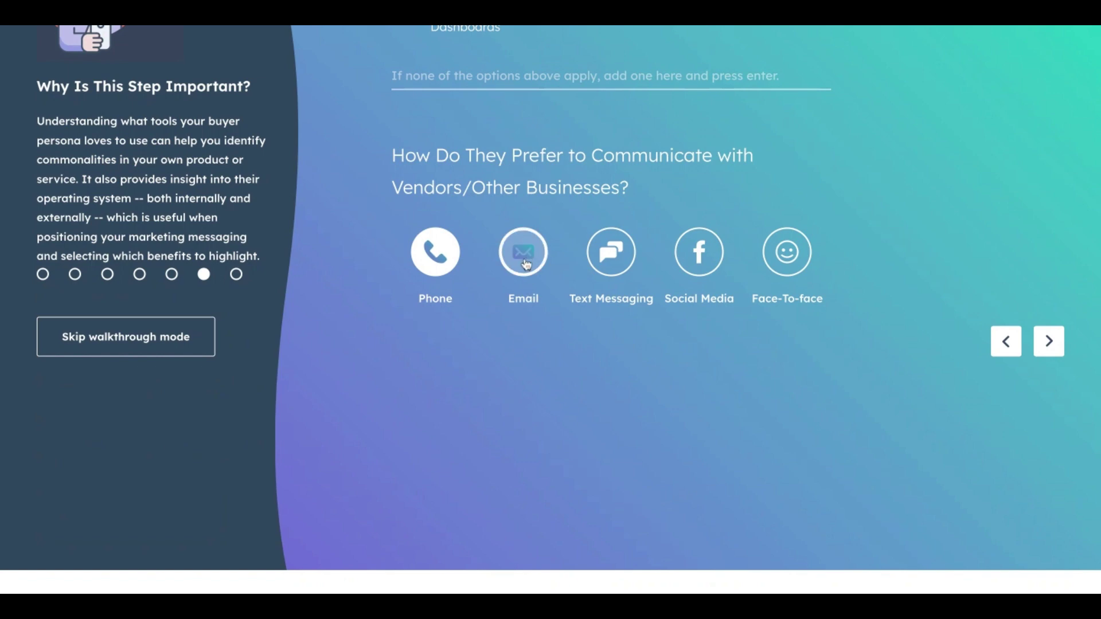
pyautogui.click(613, 263)
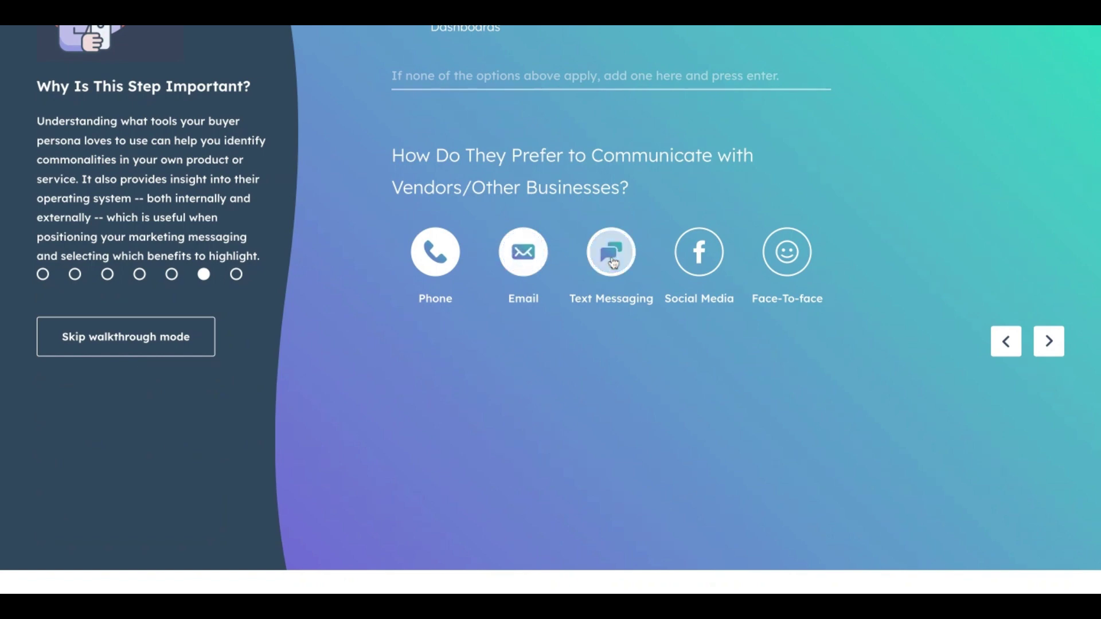
pyautogui.click(703, 267)
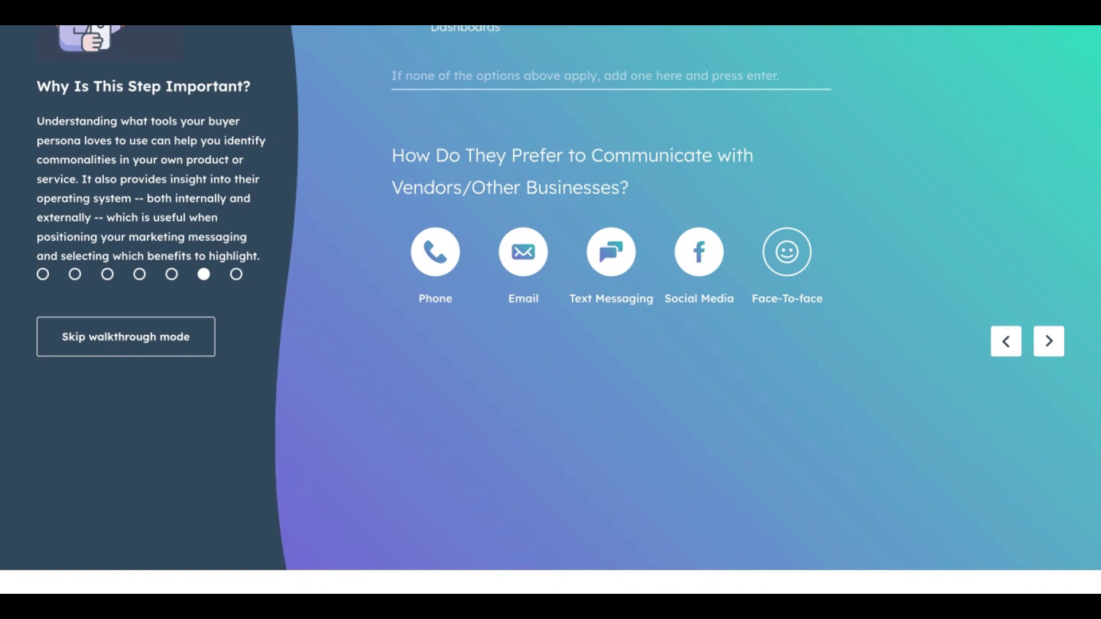
pyautogui.click(786, 252)
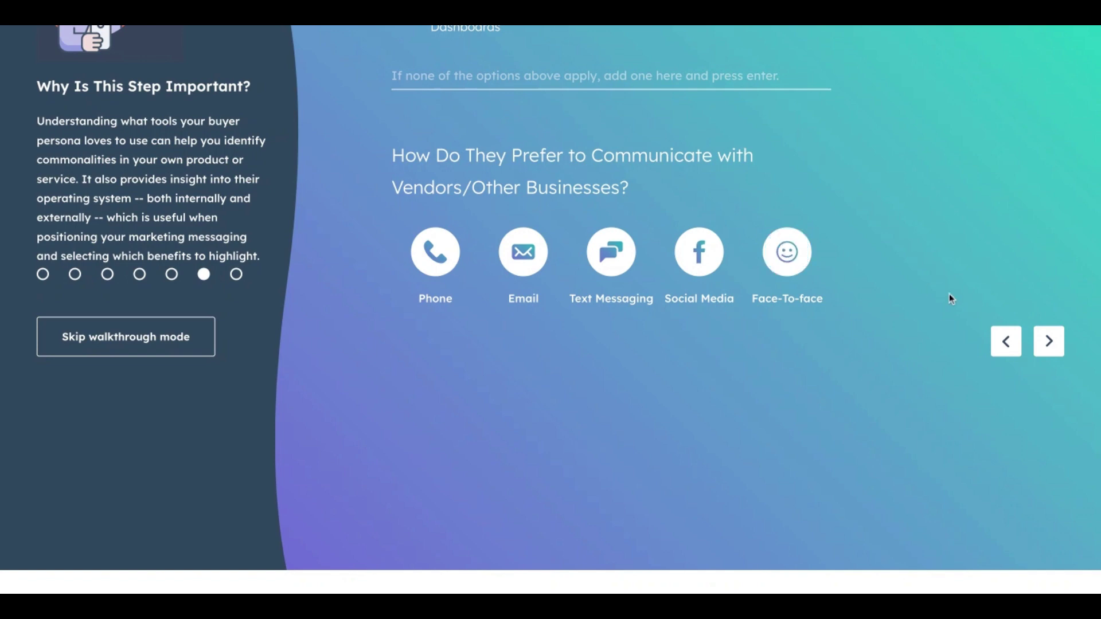
pyautogui.click(1049, 341)
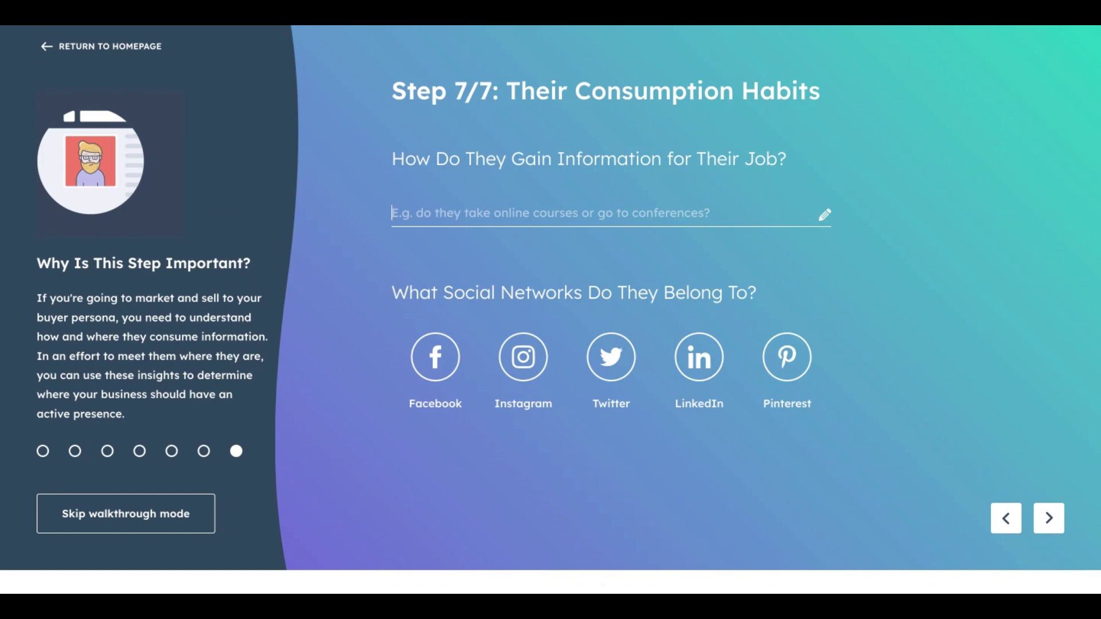
# Enter "Online, Search Engines, Official Websites" as the way the persona gains information for their job.
pyautogui.write('Onlin')
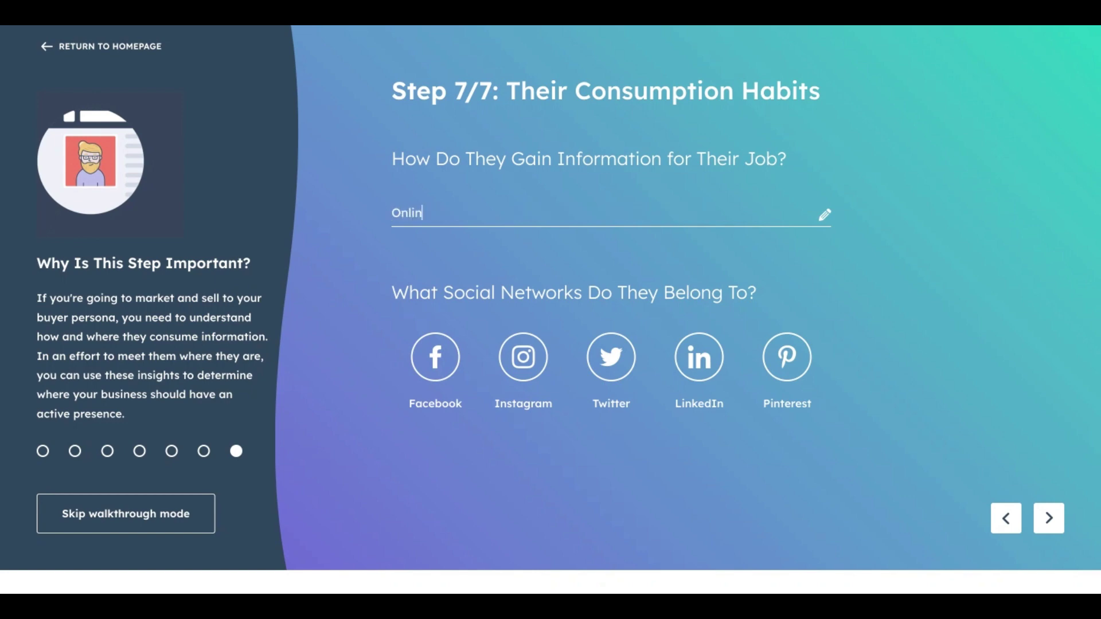
pyautogui.write('e, Search Engines, Offi')
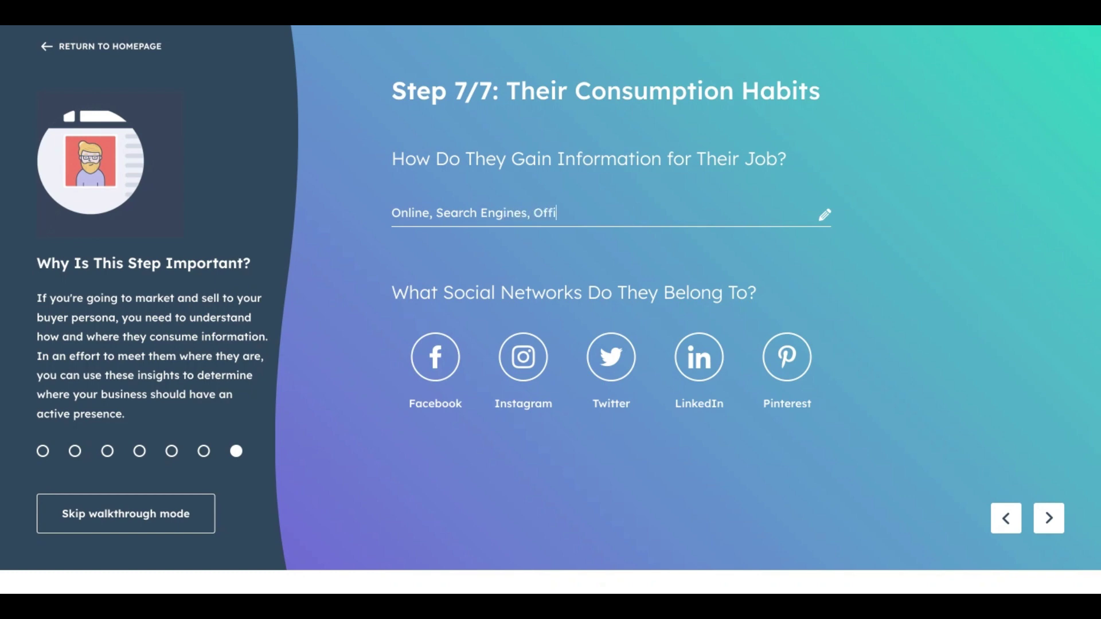
pyautogui.write('cial Websites')
# Mark Facebook, Instagram, Twitter and LinkedIn as the persona's social networks and proceed to the persona overview.
pyautogui.click(435, 361)
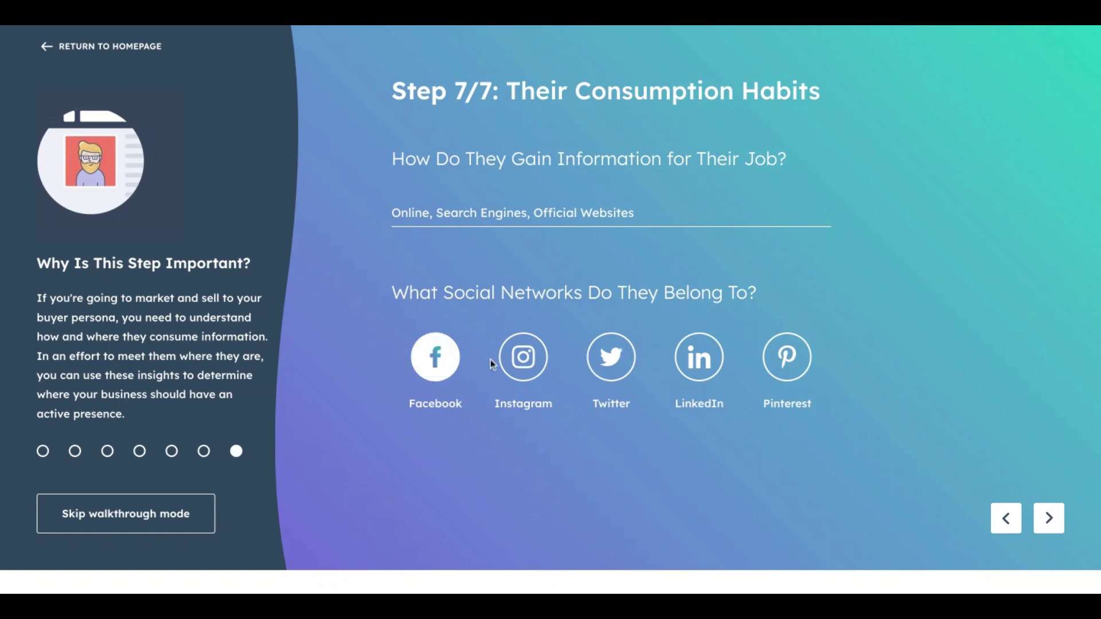
pyautogui.click(512, 371)
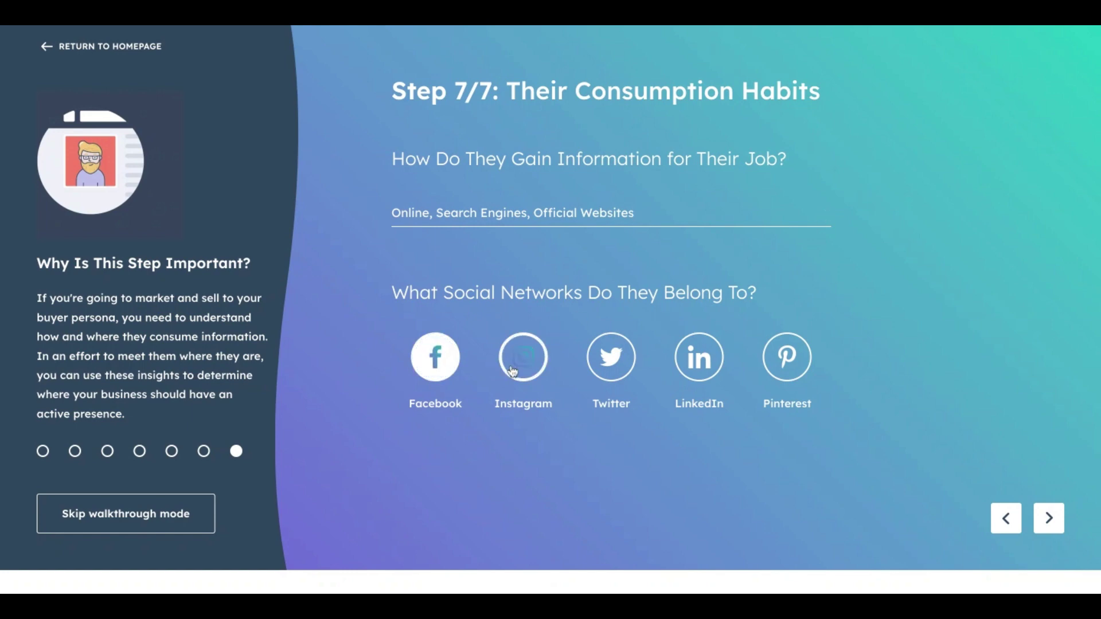
pyautogui.click(613, 373)
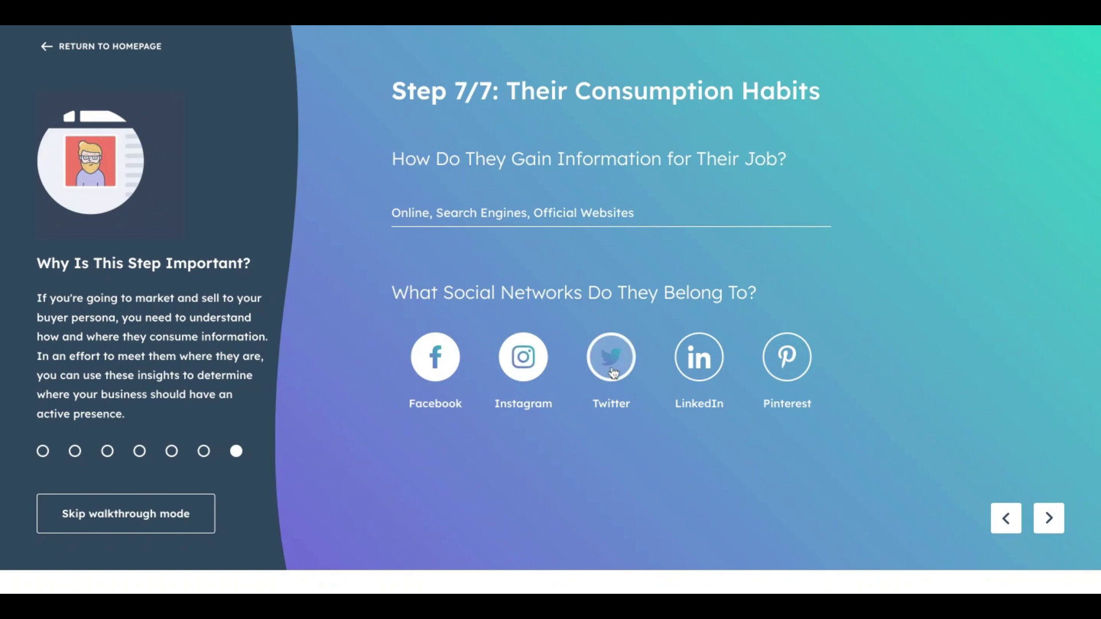
pyautogui.click(702, 370)
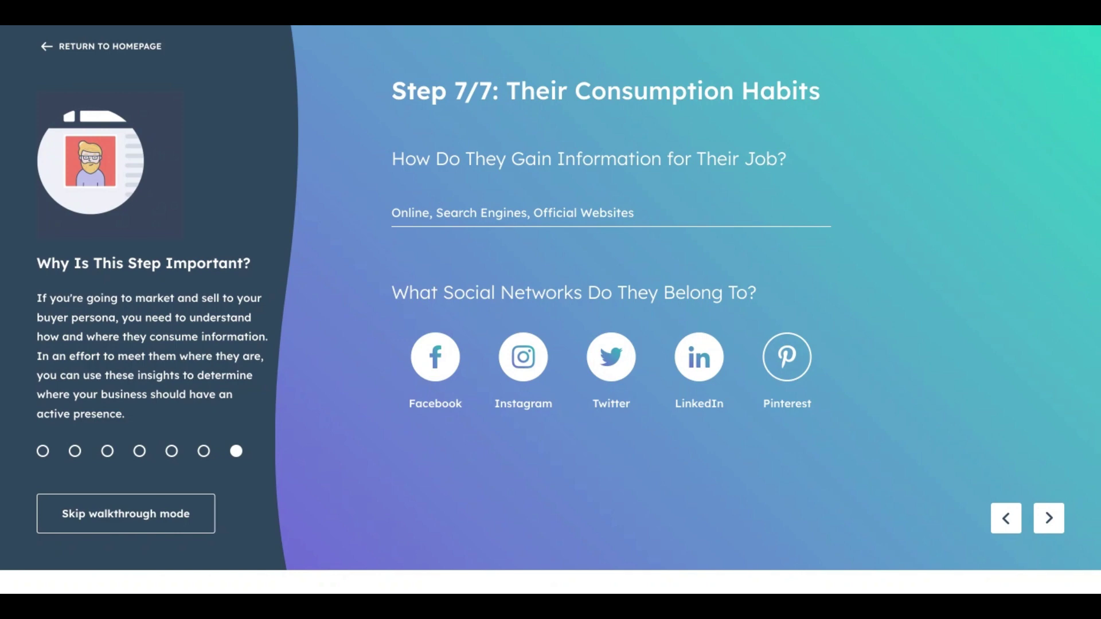
pyautogui.click(1049, 518)
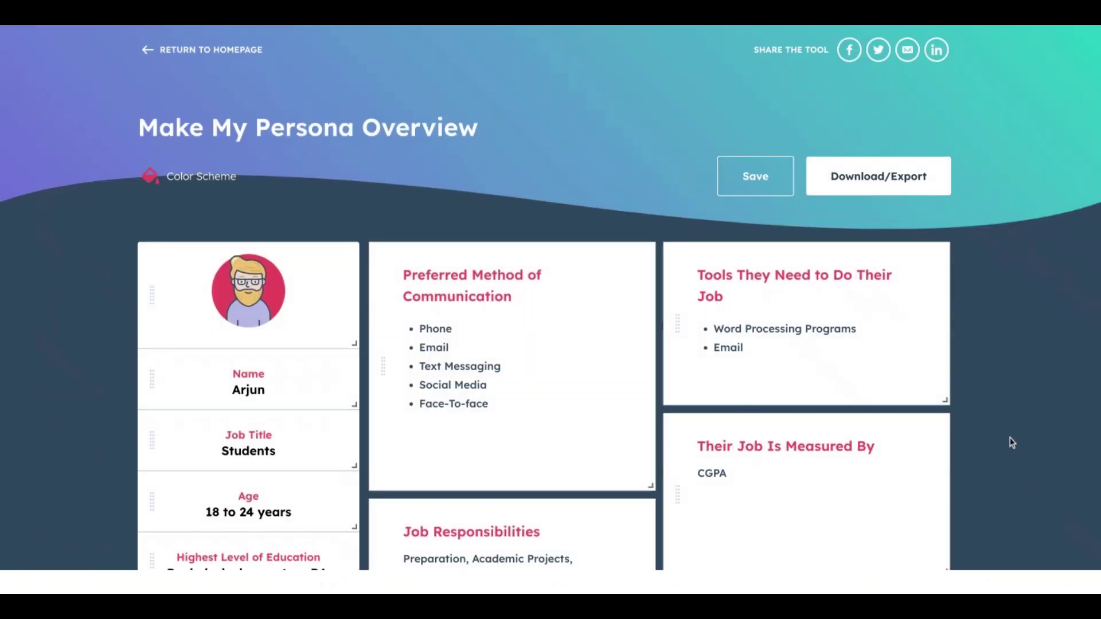
# Review the persona overview's profile details, social networks, job responsibilities, goals and biggest challenges.
pyautogui.scroll(-3, 1013, 443)
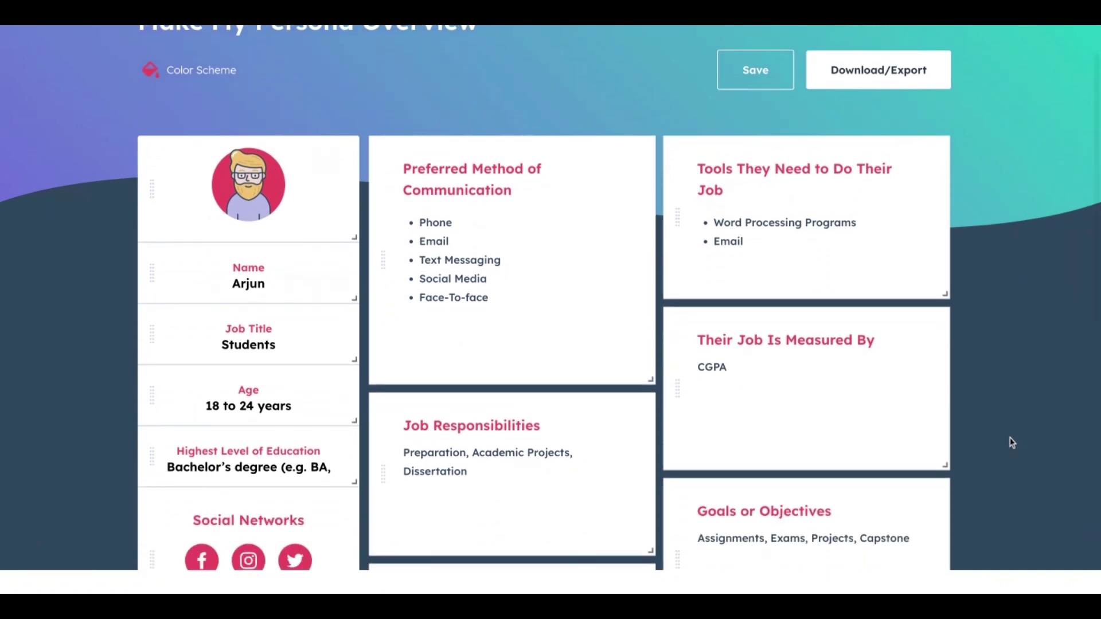
pyautogui.scroll(-1, 323, 199)
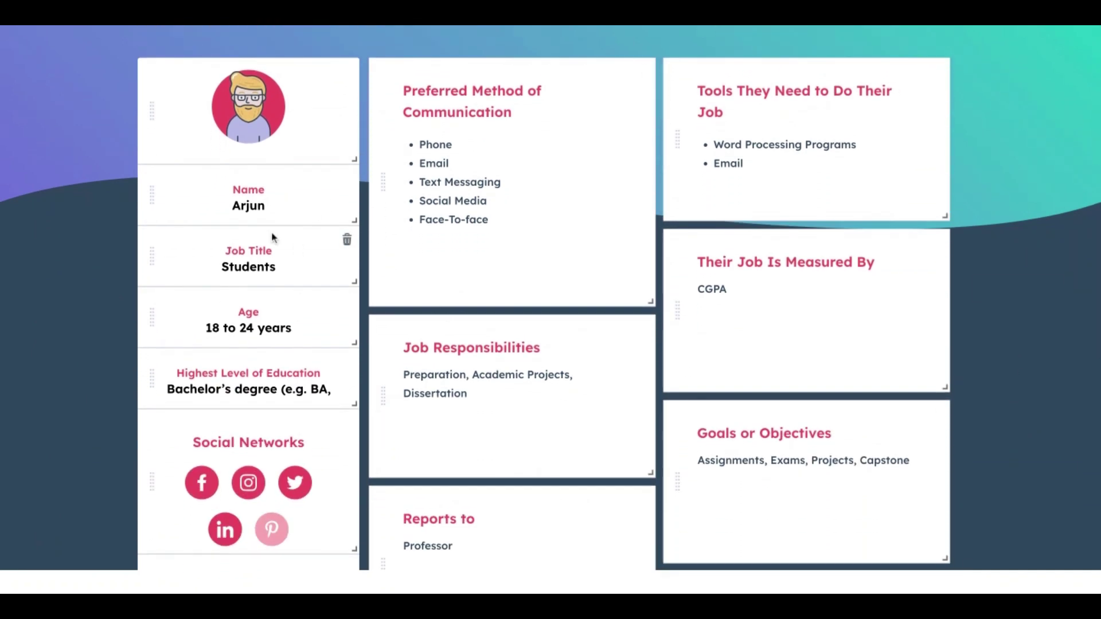
pyautogui.scroll(-1, 297, 252)
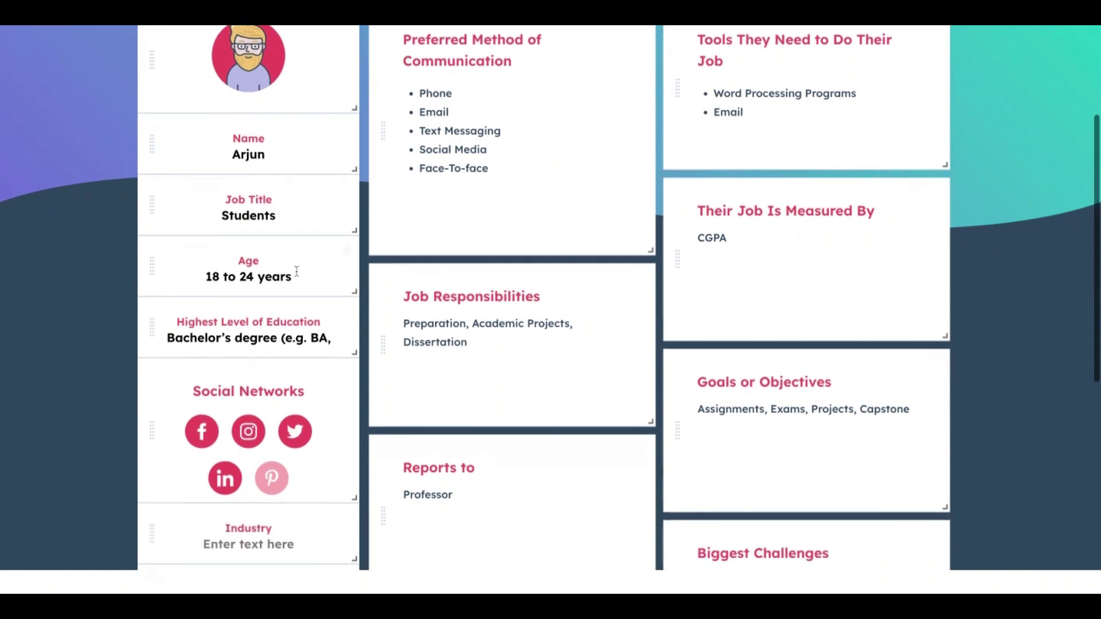
pyautogui.scroll(-3, 297, 271)
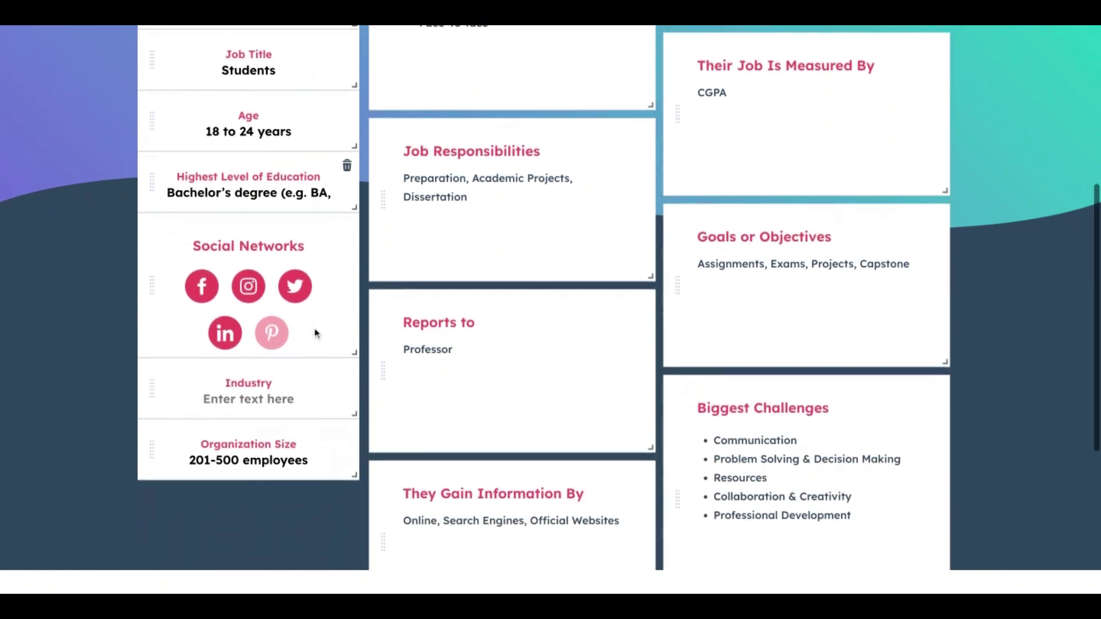
pyautogui.scroll(2, 583, 333)
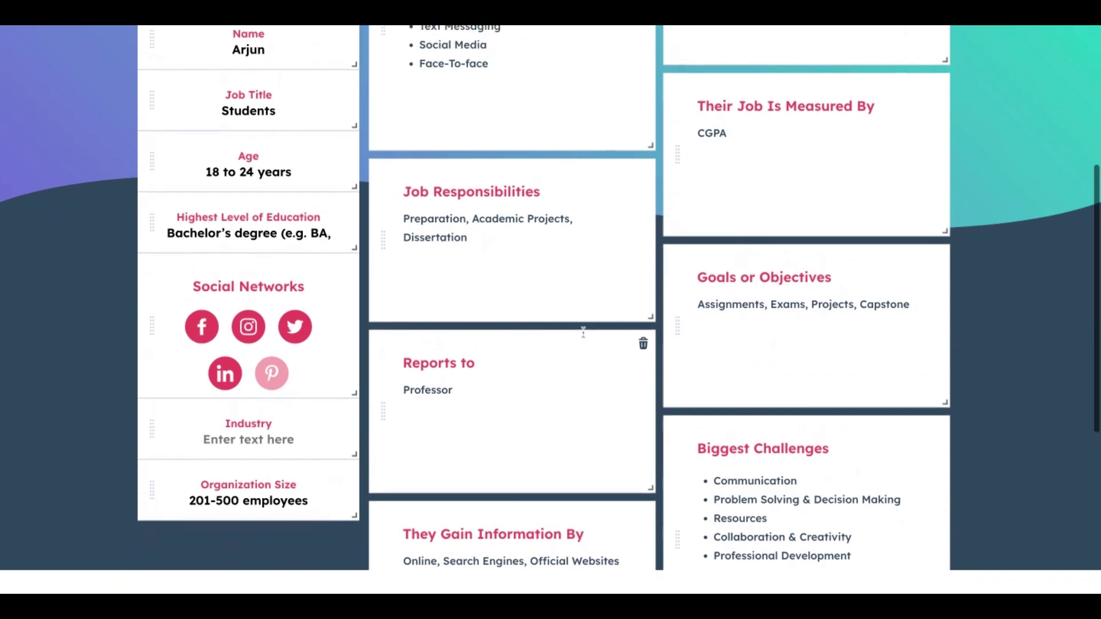
pyautogui.scroll(6, 583, 333)
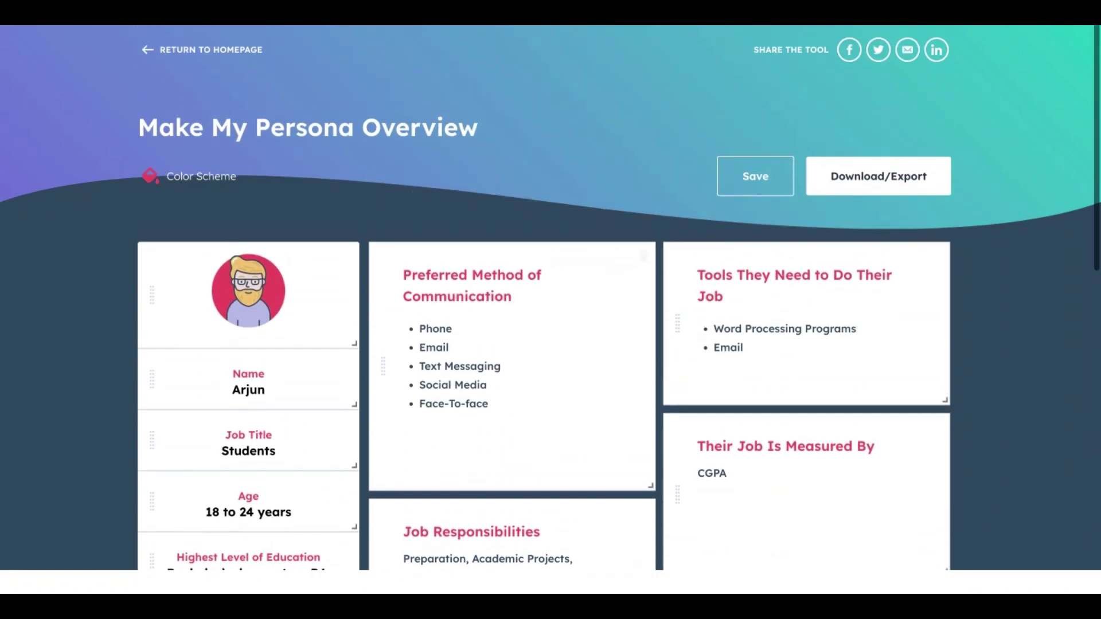
# Change the persona overview's color scheme to the slate blue preset.
pyautogui.scroll(-1, 545, 296)
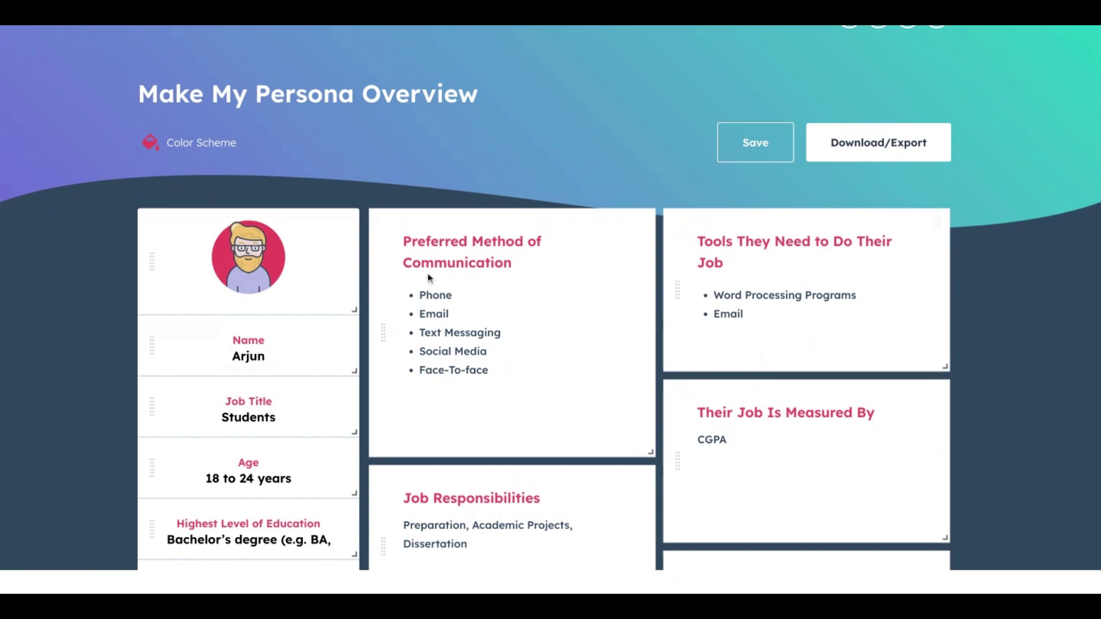
pyautogui.click(189, 147)
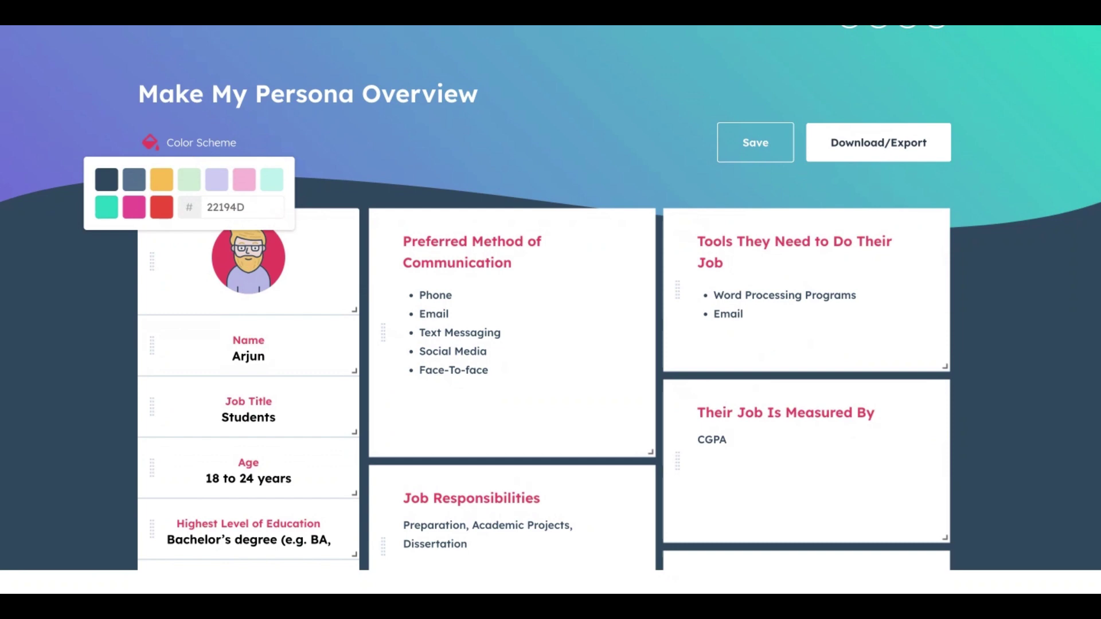
pyautogui.click(141, 183)
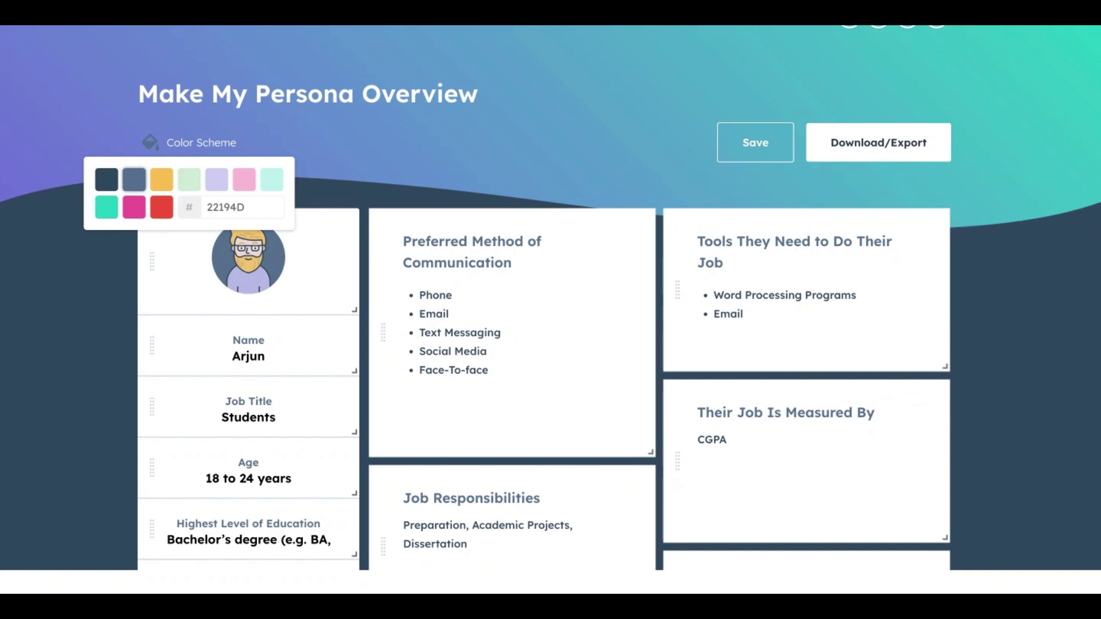